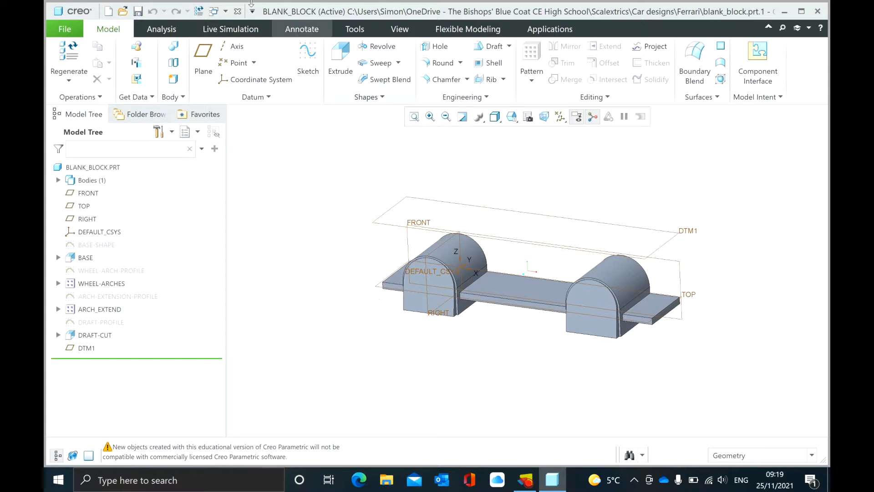
Step: Set the working directory to the Ferrari folder inside Scalextrics, Car designs
left_click(66, 31)
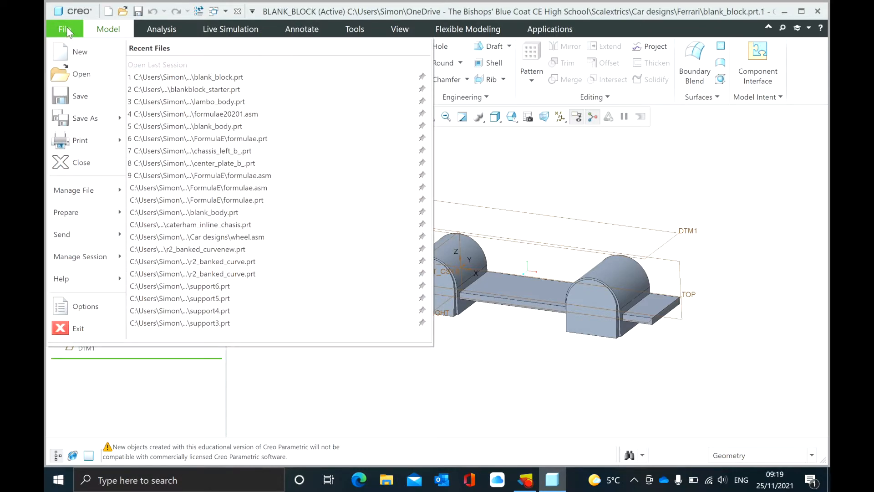
mouse_move(122, 258)
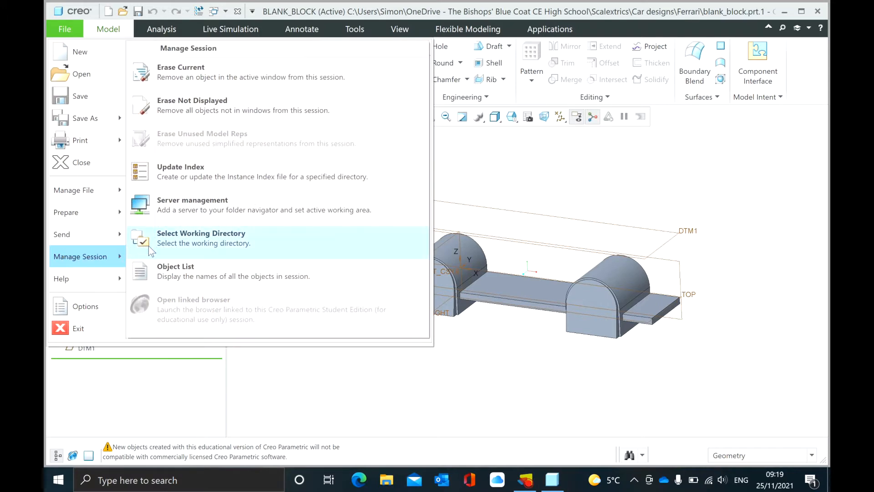
left_click(173, 238)
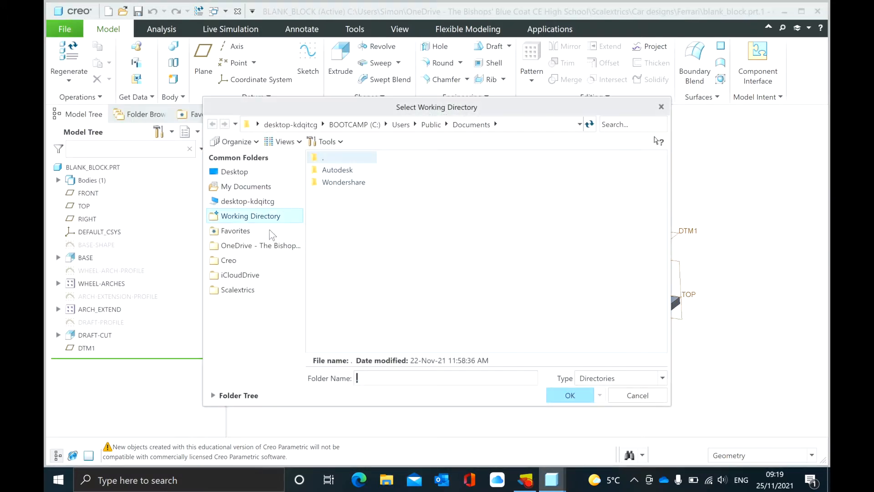
left_click(253, 289)
double_click(348, 171)
double_click(337, 195)
left_click(586, 395)
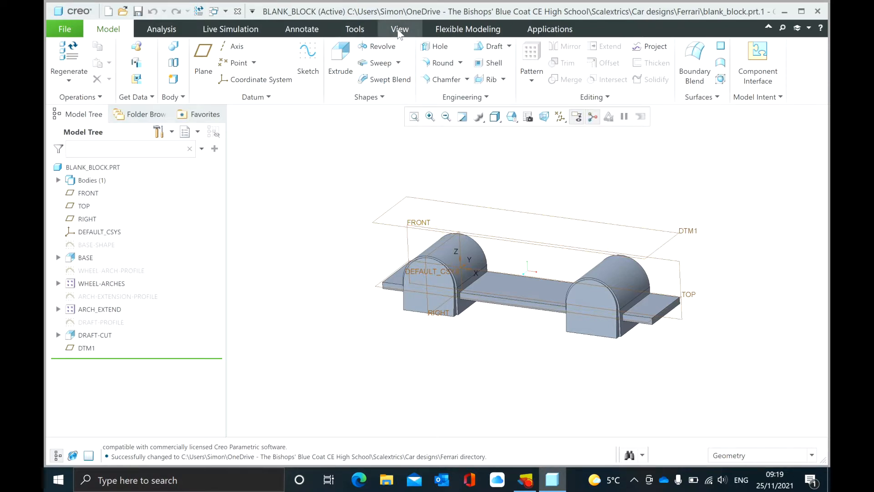
Step: Import ferrari-portofino-side-view.png as a reference image on the FRONT datum plane
left_click(399, 30)
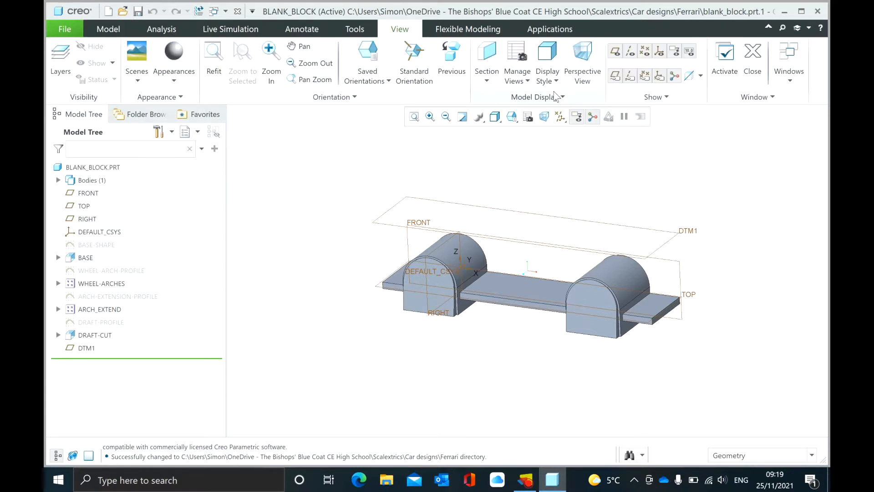
left_click(559, 98)
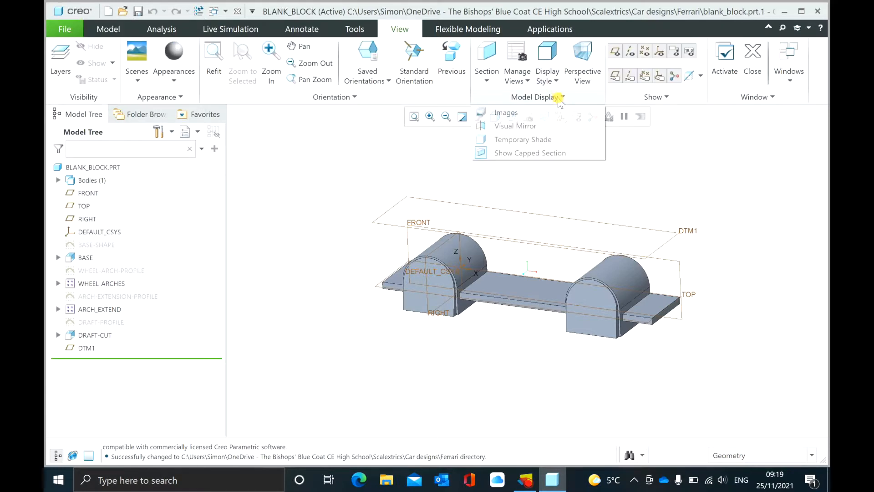
left_click(506, 114)
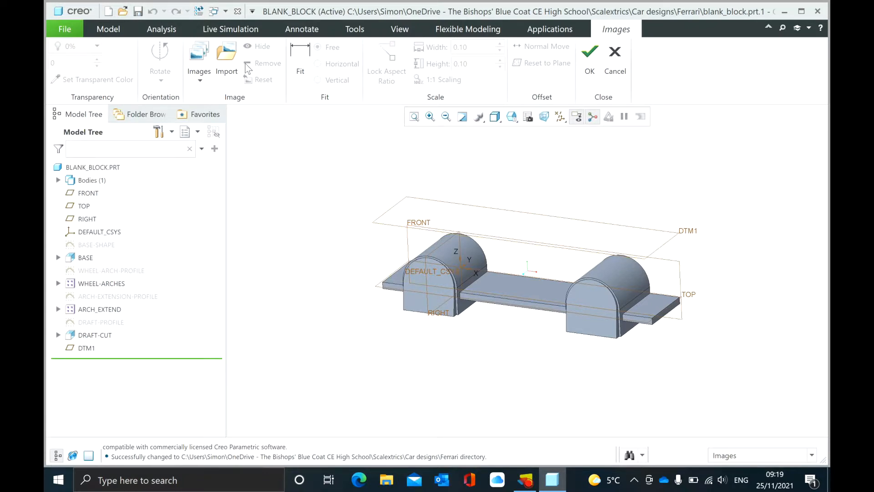
left_click(225, 67)
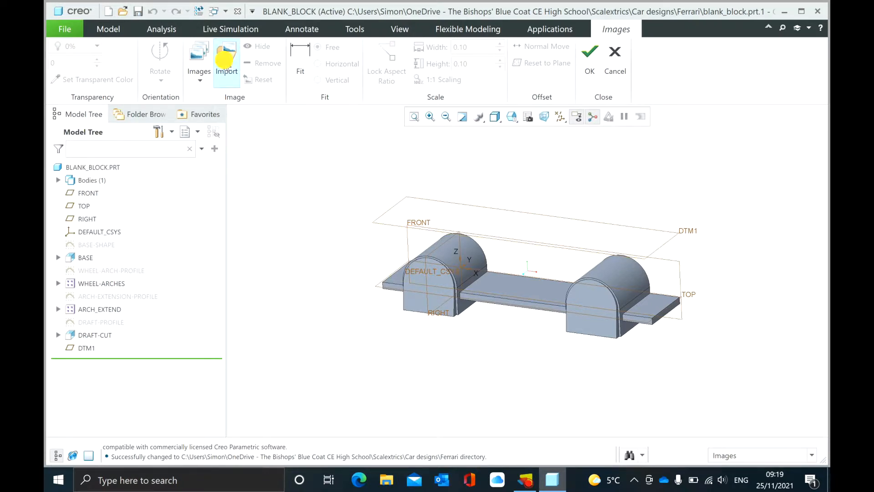
left_click(407, 236)
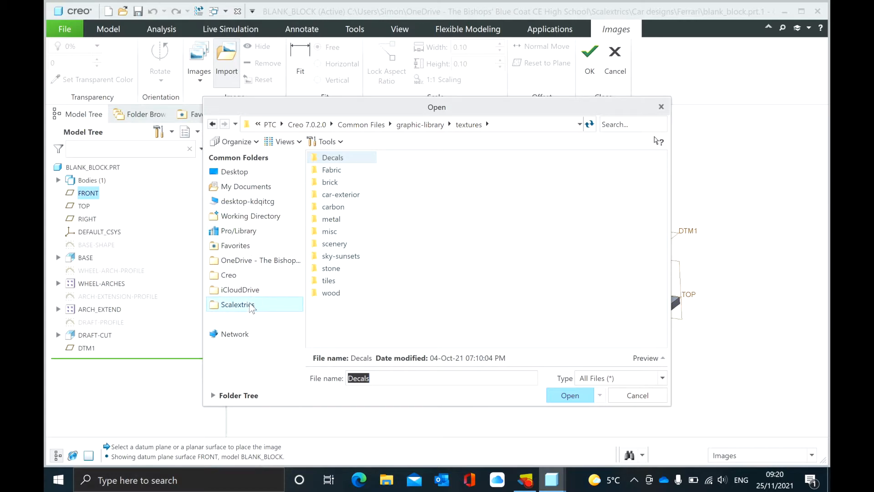
left_click(250, 215)
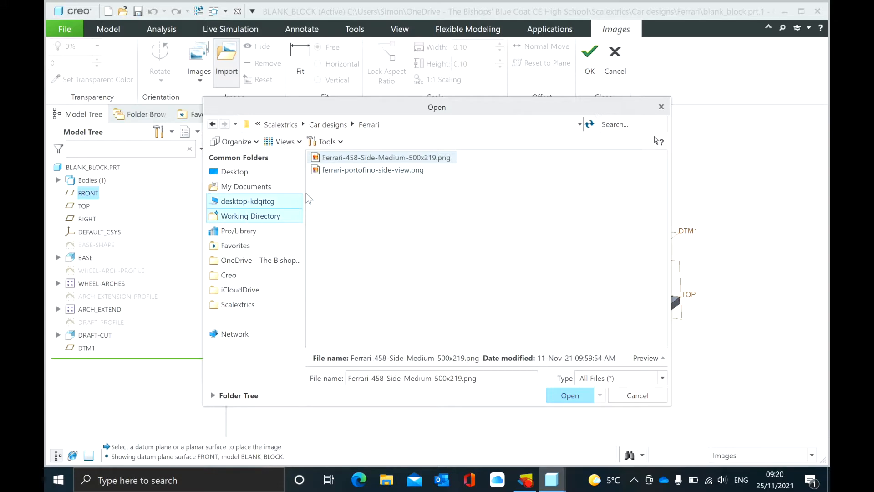
left_click(364, 170)
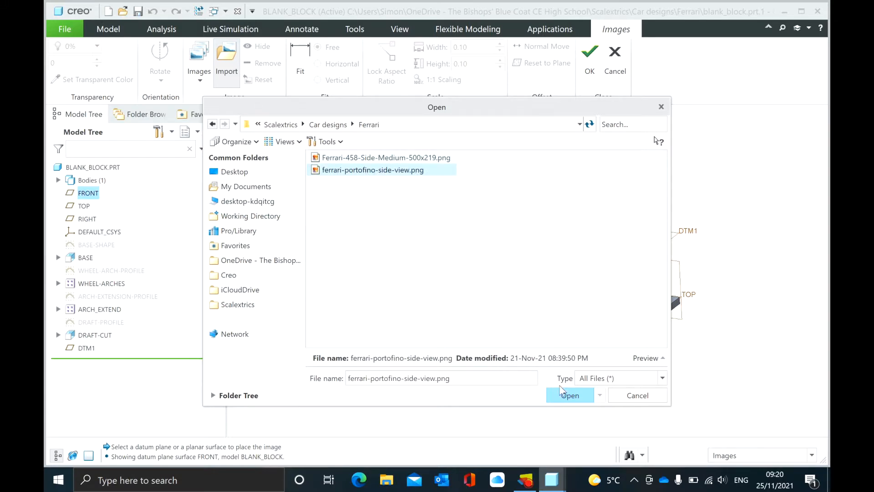
left_click(577, 398)
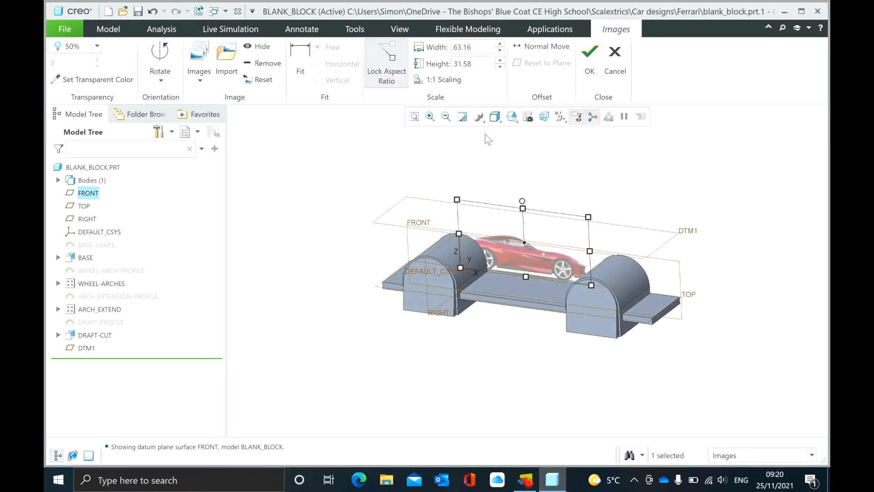
Step: Orient the model to the FRONT view, then move and enlarge the car image over the block to about 123.64 wide
left_click(513, 117)
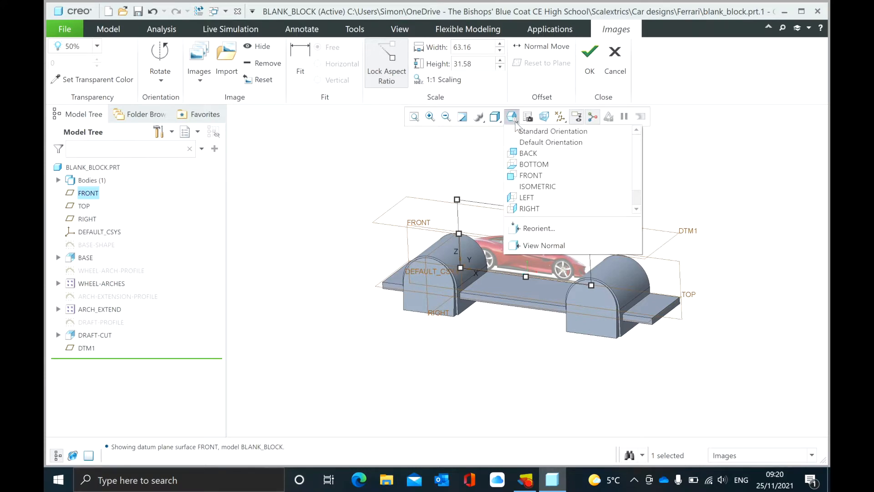
left_click(540, 175)
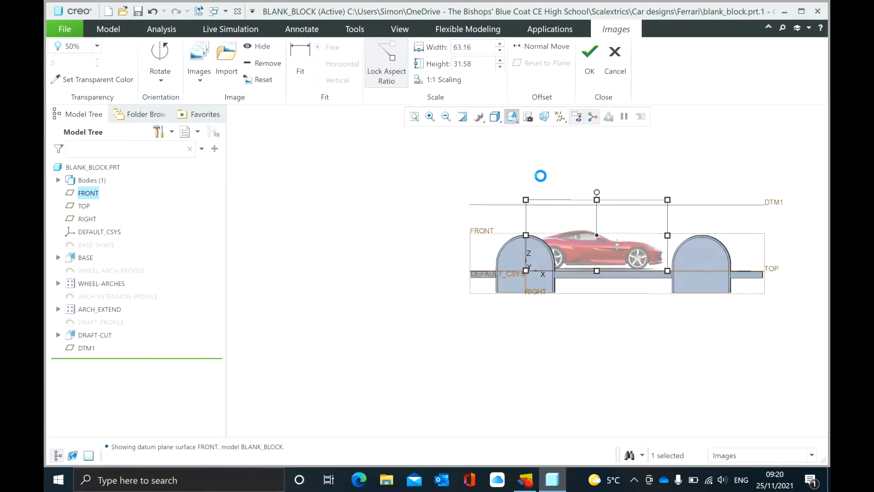
left_click_drag(574, 240, 525, 247)
left_click_drag(608, 207, 678, 182)
left_click_drag(614, 245, 675, 220)
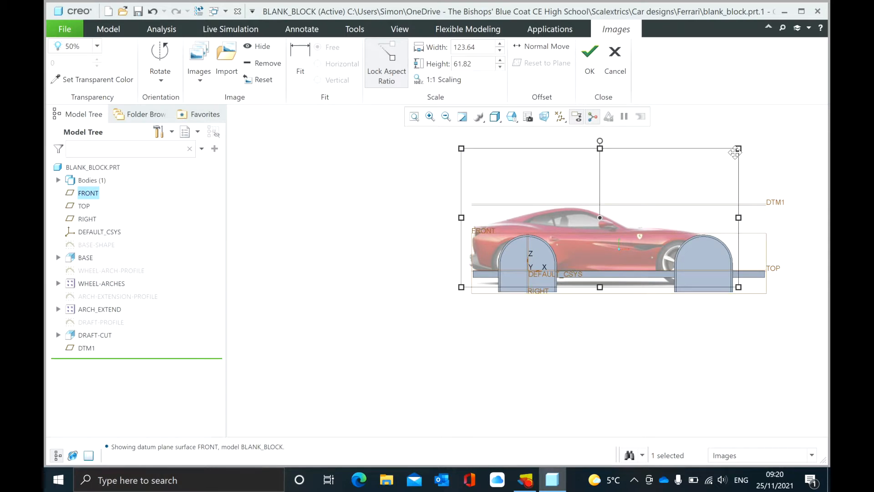
Step: Fine-tune the image until the car's wheels line up with the wheel arches, at about 147.16 by 73.58, and accept the placement
left_click_drag(737, 148, 776, 123)
left_click_drag(630, 246, 652, 228)
left_click_drag(801, 110, 771, 132)
left_click_drag(638, 202, 641, 203)
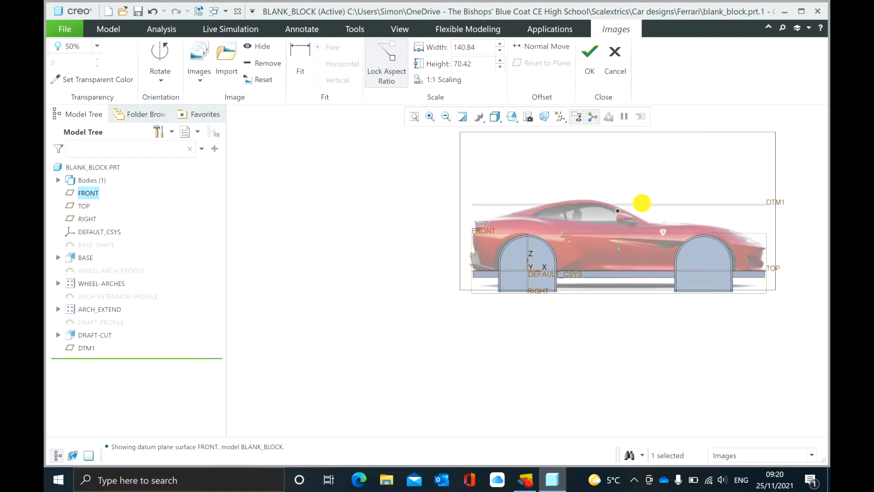
left_click_drag(641, 203, 641, 203)
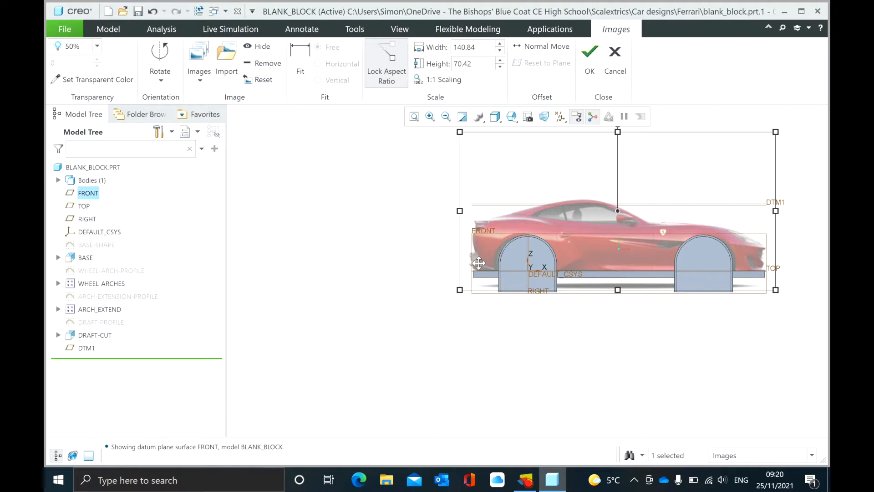
left_click_drag(459, 132, 452, 128)
left_click_drag(621, 263, 617, 265)
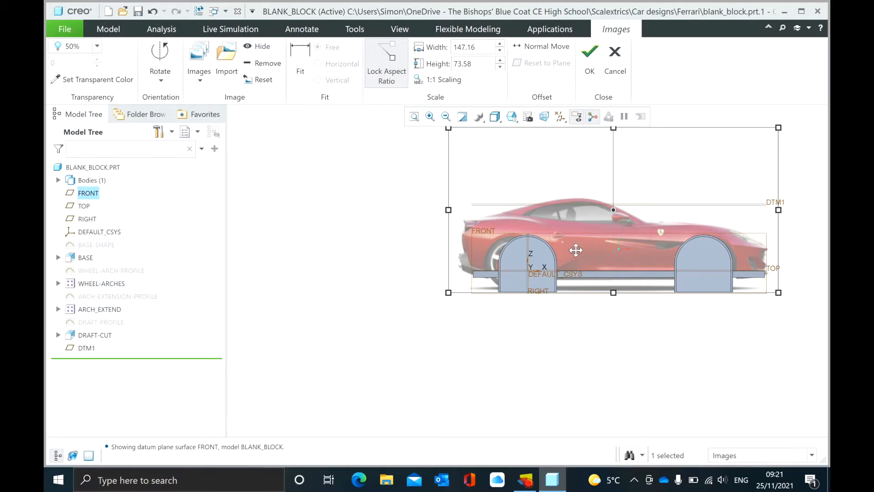
left_click(591, 64)
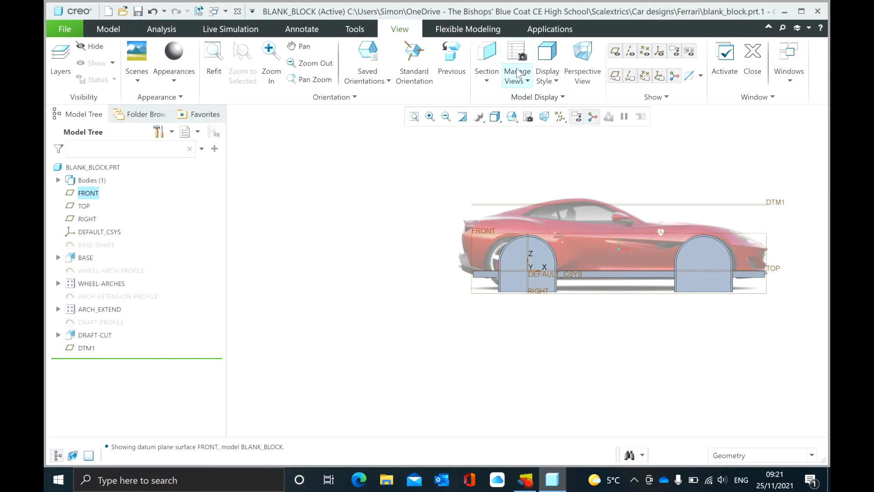
Step: Start a solid Extrude with its sketch on the FRONT datum plane
left_click(115, 31)
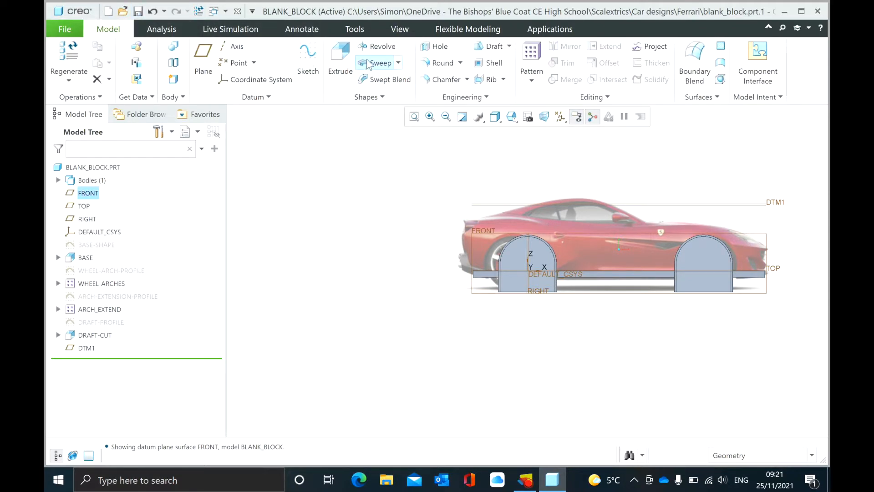
left_click(340, 59)
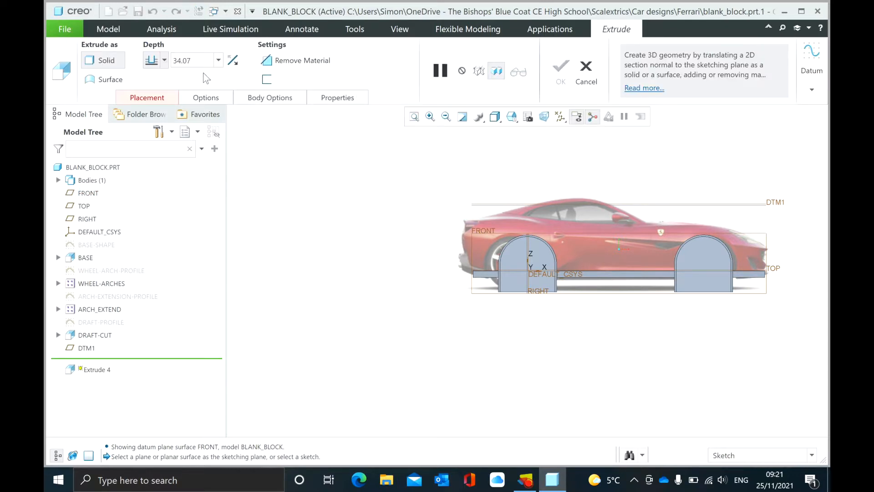
left_click(90, 195)
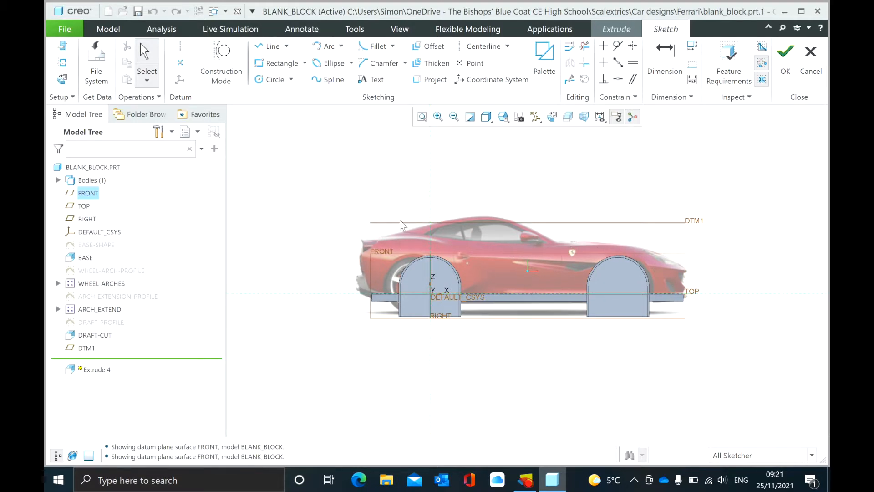
Step: Trace the car's rear with connected lines from the base plate's upper rear corner, around the bumper and up to the tail's top edge
left_click(274, 47)
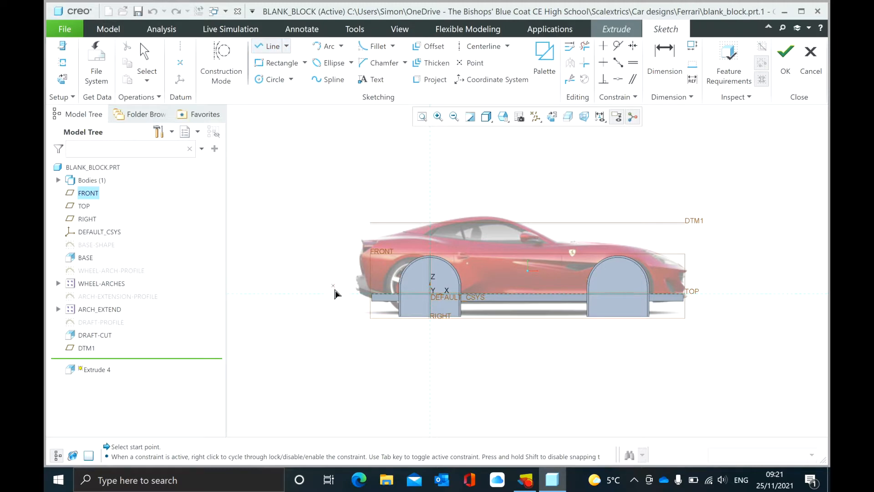
scroll(370, 299, "up", 2)
scroll(369, 299, "down", 5)
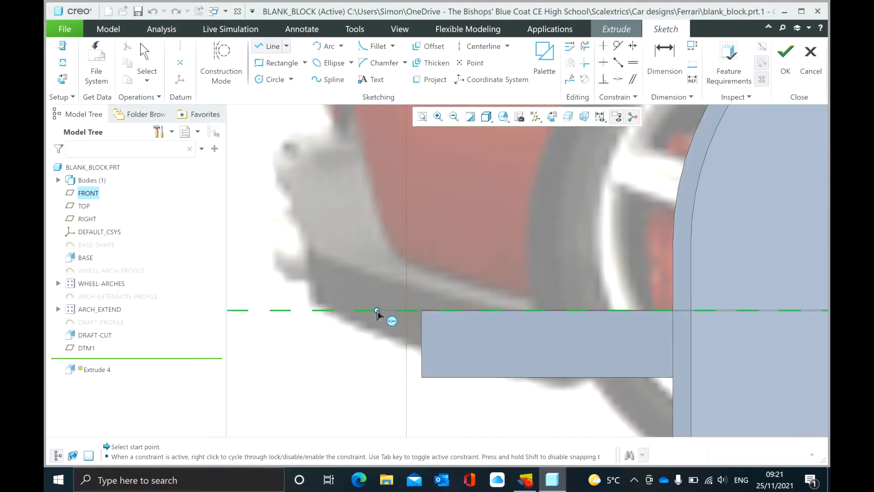
left_click(425, 312)
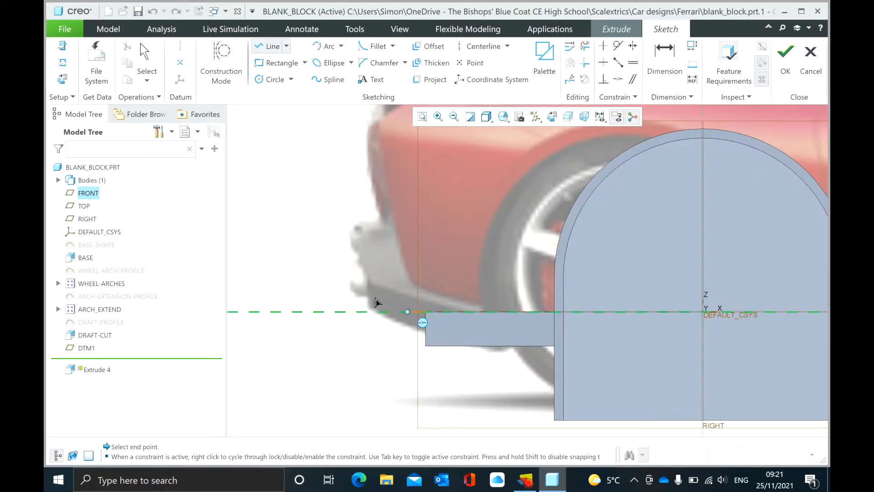
left_click(350, 221)
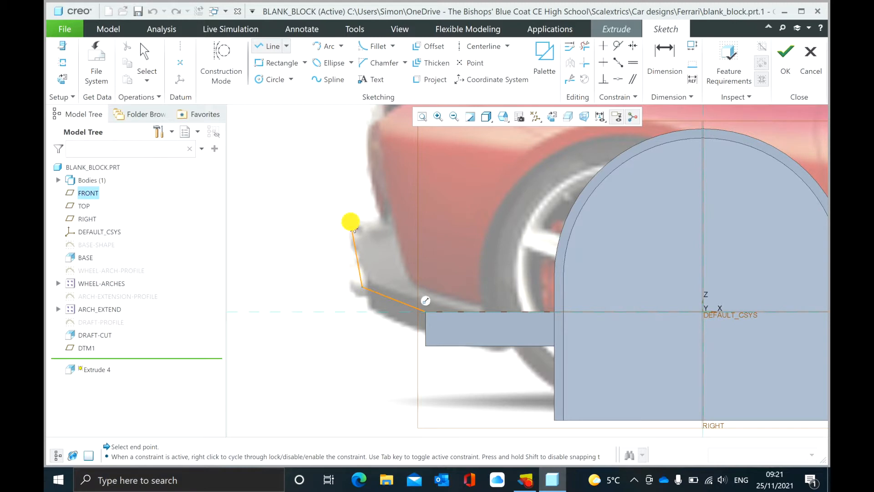
left_click(391, 222)
scroll(391, 222, "up", 3)
left_click(380, 169)
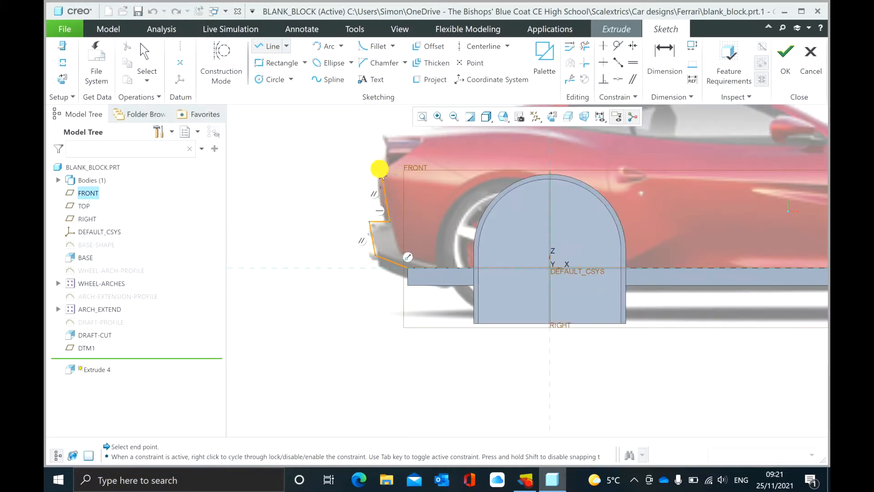
scroll(382, 143, "up", 2)
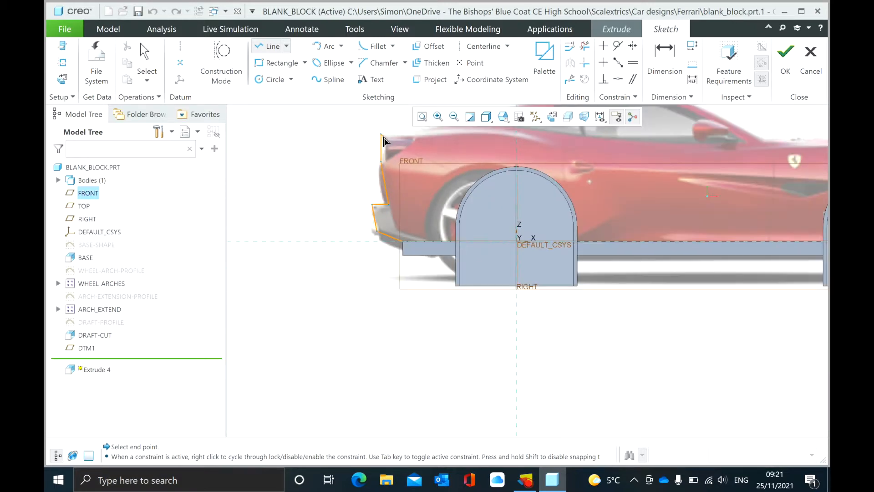
left_click(383, 136)
Step: Continue the profile horizontally along the rear deck, then slope it down to the bottom edge of the side window
scroll(396, 140, "down", 2)
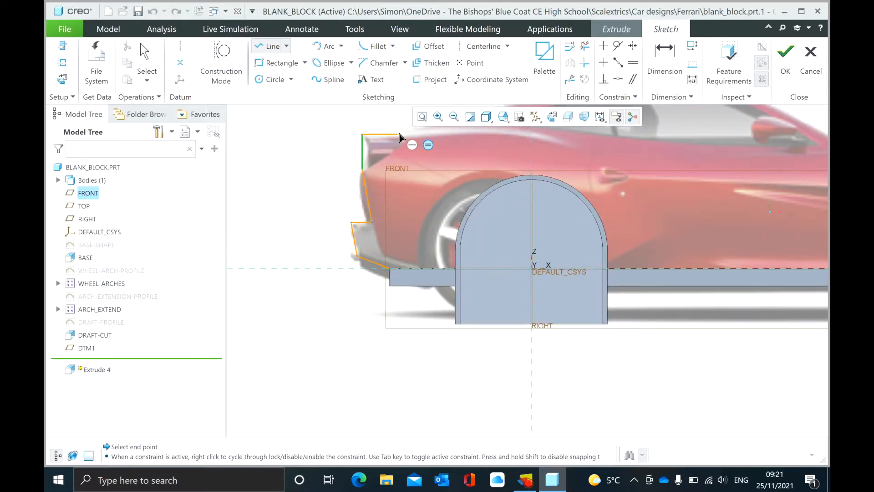
scroll(386, 150, "up", 2)
scroll(386, 149, "down", 3)
left_click(365, 133)
scroll(465, 136, "up", 1)
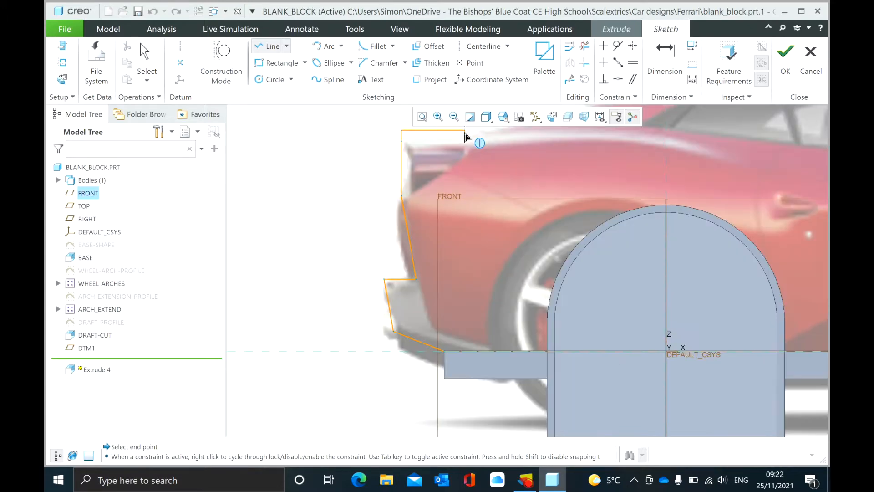
scroll(465, 136, "up", 4)
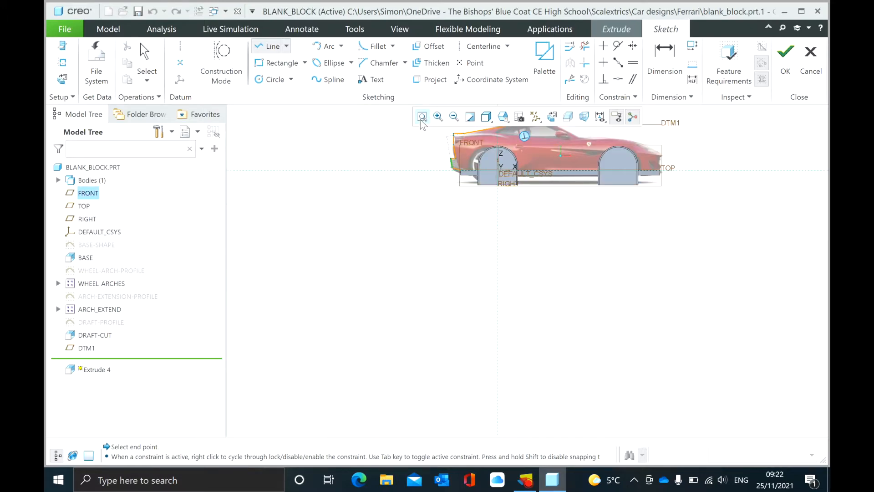
scroll(399, 249, "down", 4)
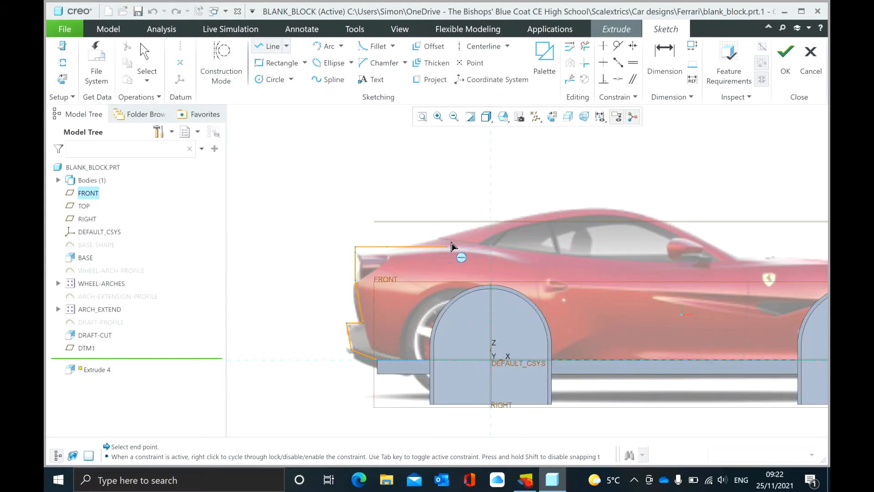
left_click(467, 247)
left_click(545, 259)
scroll(586, 269, "up", 3)
scroll(572, 267, "down", 4)
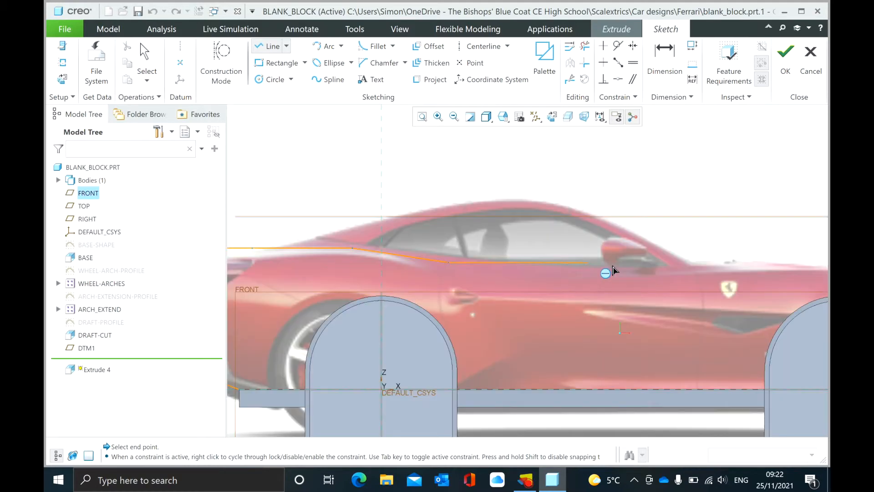
left_click(689, 272)
middle_click(689, 273)
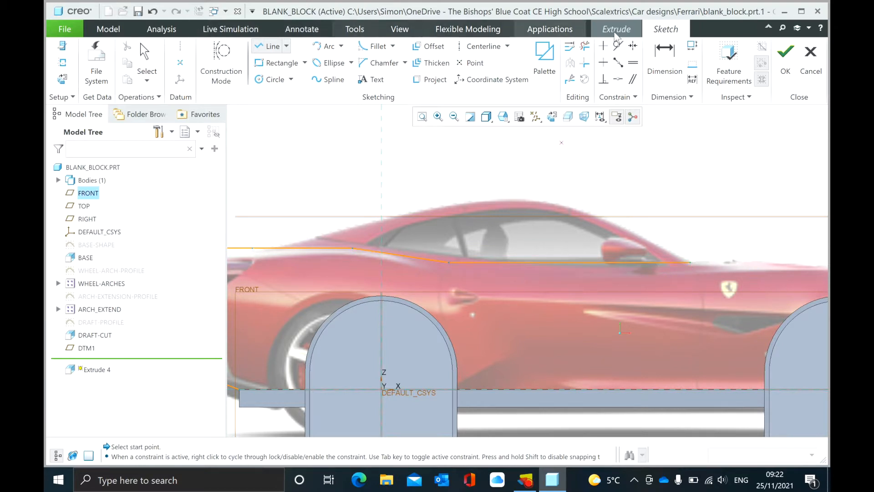
left_click(584, 46)
left_click(596, 263)
Step: Continue the profile along the side window's bottom edge to the windscreen base, then horizontally about 30.5 along the bonnet
left_click(271, 46)
left_click(510, 269)
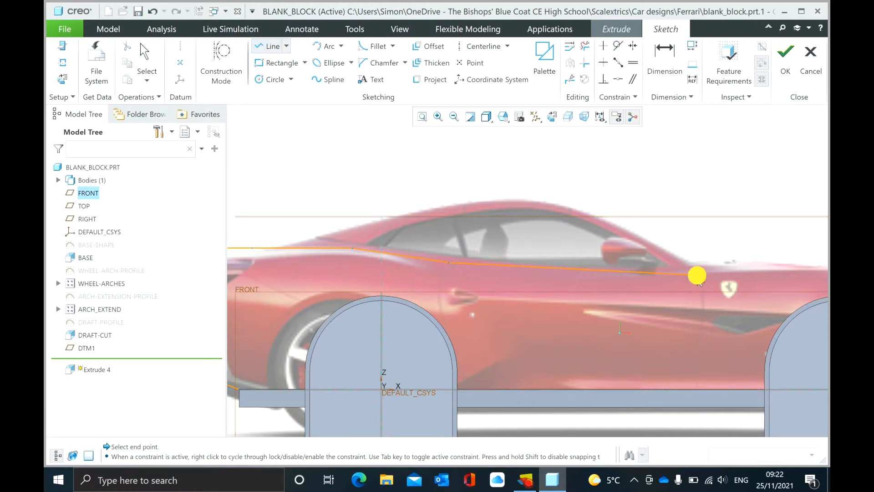
left_click(696, 275)
scroll(676, 295, "up", 8)
scroll(701, 296, "down", 8)
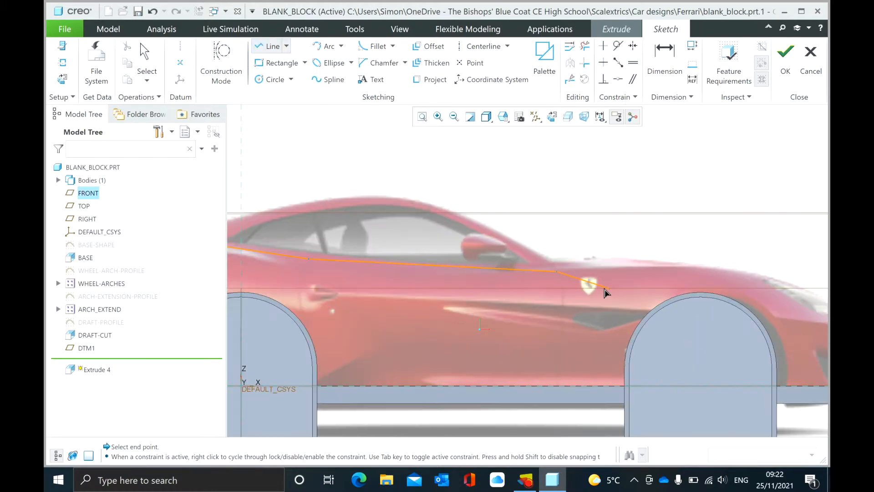
scroll(610, 290, "up", 3)
scroll(722, 259, "down", 5)
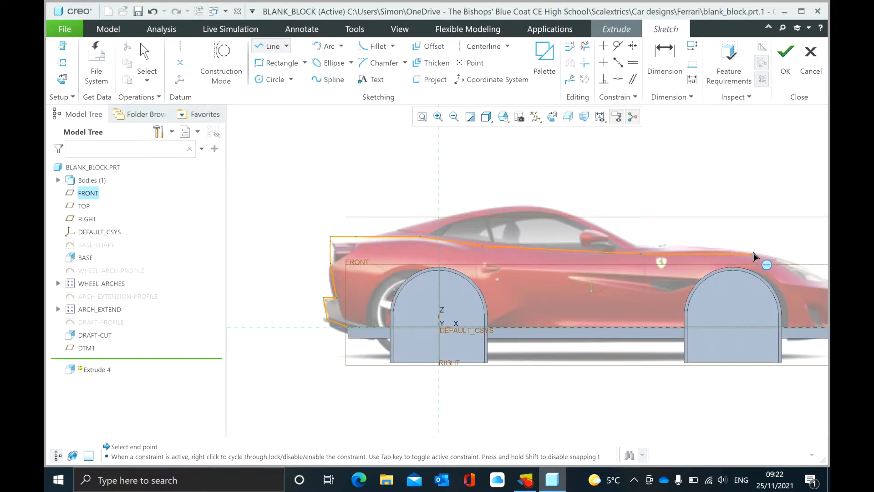
left_click(756, 257)
Step: Extend the profile with two lines sloping down over the bonnet's front and headlight to the tip of the nose
scroll(756, 257, "down", 5)
scroll(747, 276, "up", 6)
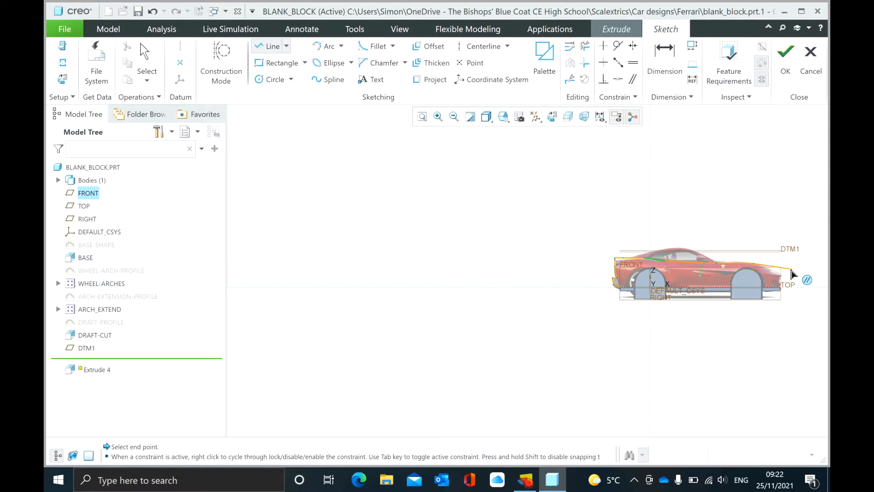
scroll(743, 279, "up", 5)
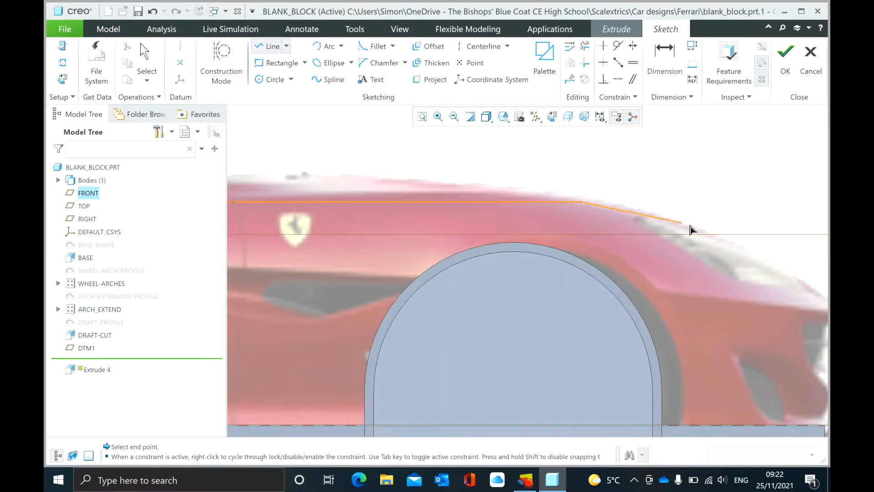
scroll(770, 264, "down", 5)
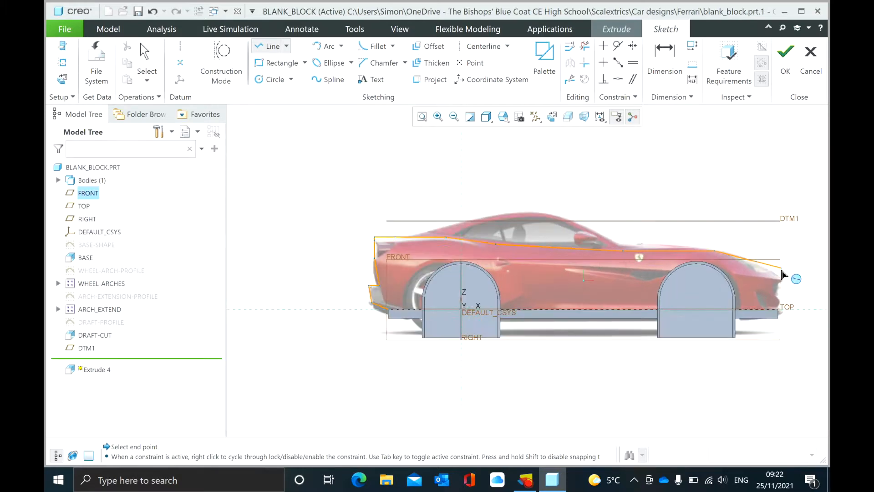
scroll(791, 273, "up", 6)
left_click(795, 313)
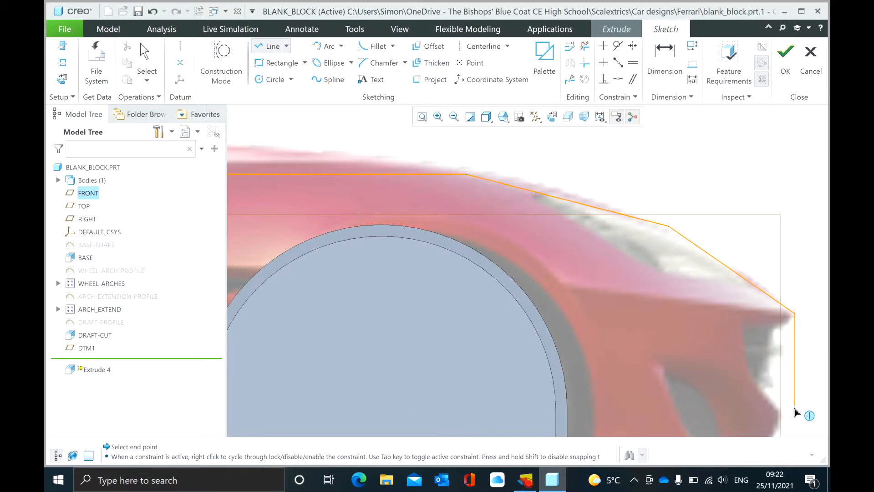
Step: Draw a vertical line down the car's nose, then angle it back to the base plate's upper front corner
scroll(795, 410, "down", 4)
scroll(793, 415, "up", 3)
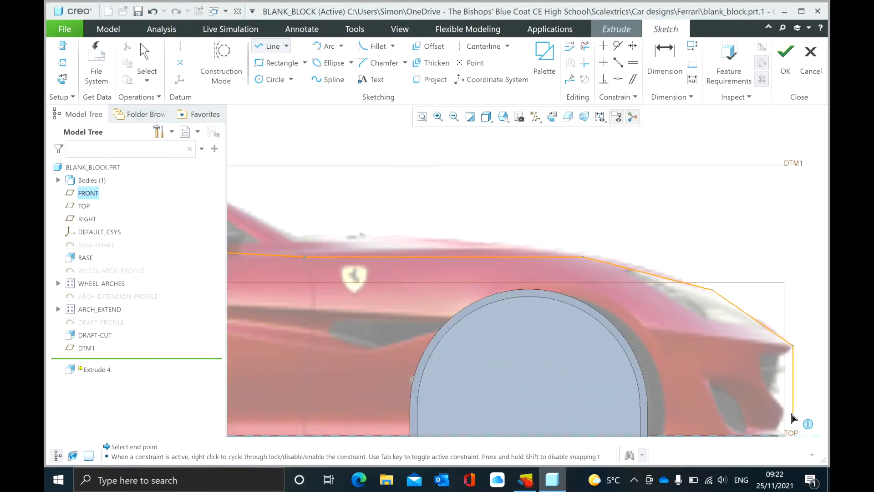
scroll(792, 418, "down", 5)
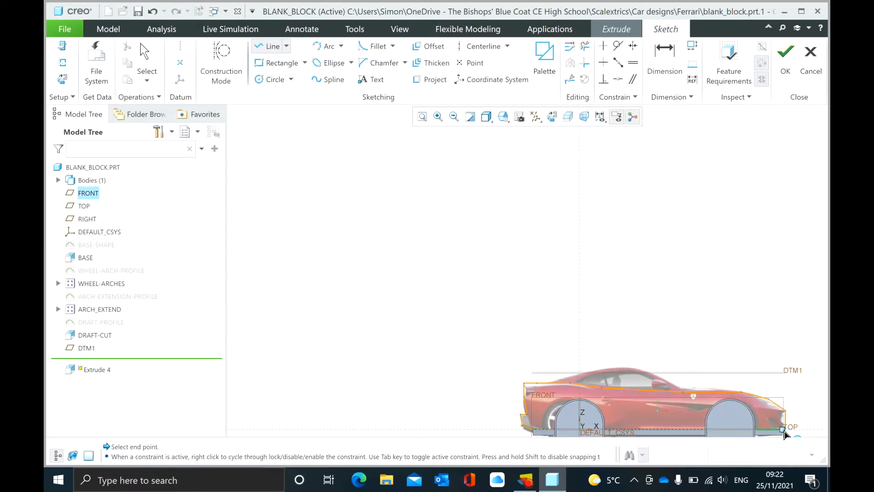
scroll(784, 433, "up", 7)
left_click(764, 417)
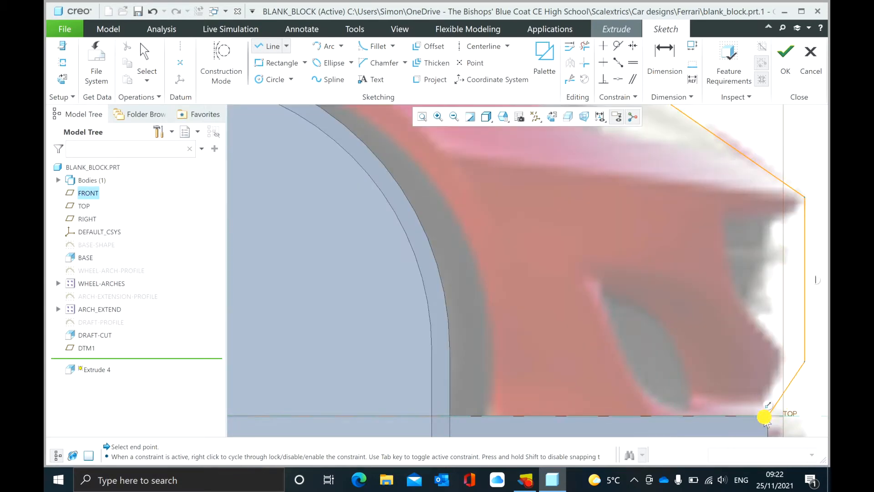
Step: Close the profile with a horizontal line along the base plate's top edge, back to its upper rear corner
scroll(712, 353, "down", 6)
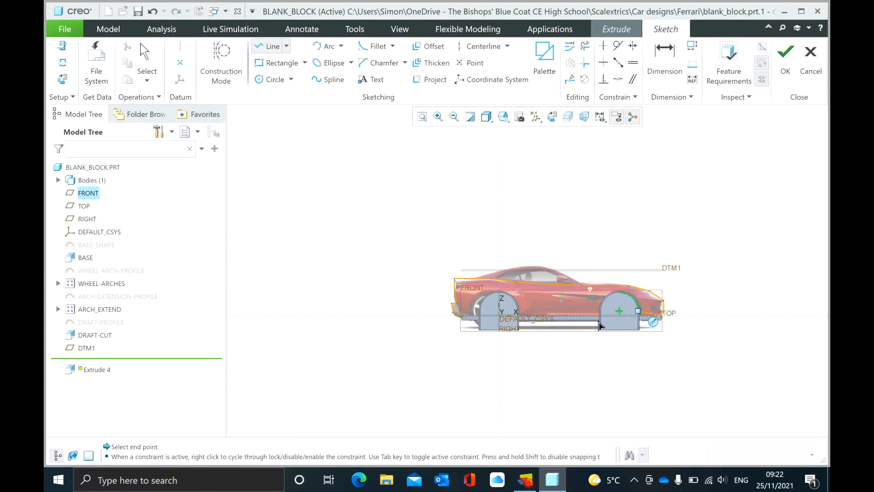
scroll(599, 325, "up", 4)
scroll(540, 322, "down", 2)
scroll(540, 322, "up", 2)
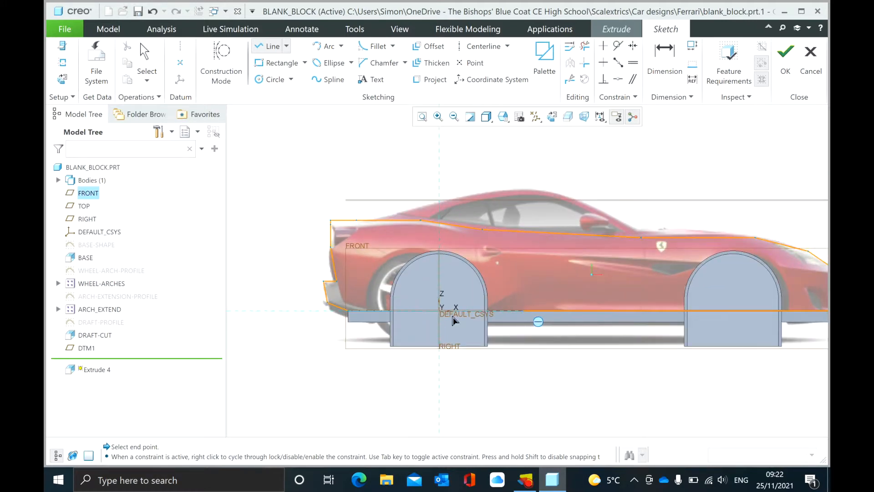
left_click(351, 315)
middle_click(351, 314)
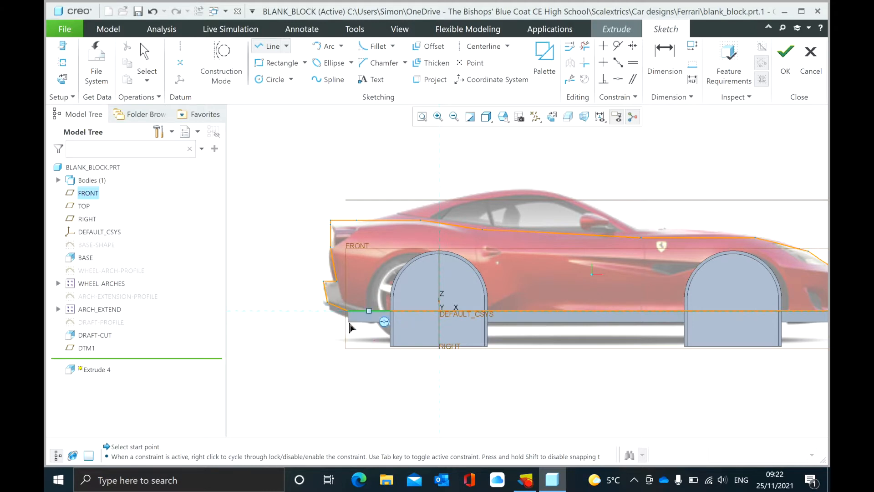
left_click(144, 52)
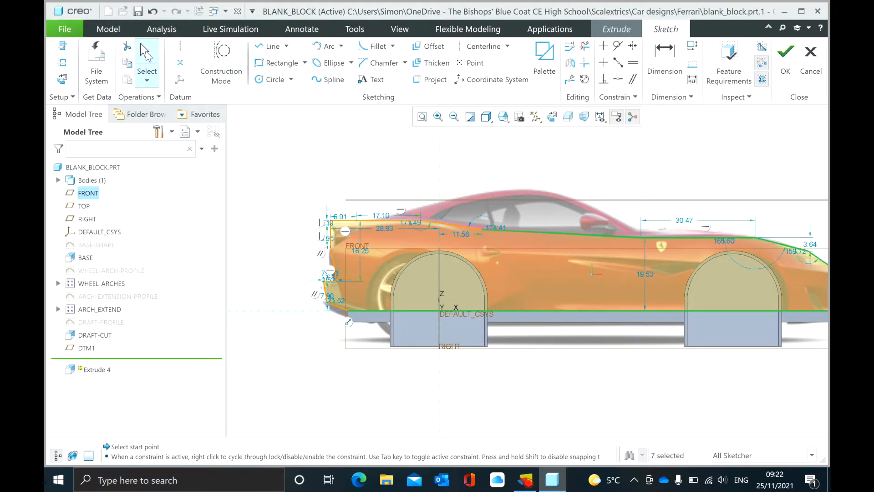
Step: Accept the sketch and extrude it as a solid up to the base plate's near side face
mouse_move(581, 291)
middle_mouse_down()
mouse_move(531, 299)
mouse_move(553, 297)
middle_mouse_up()
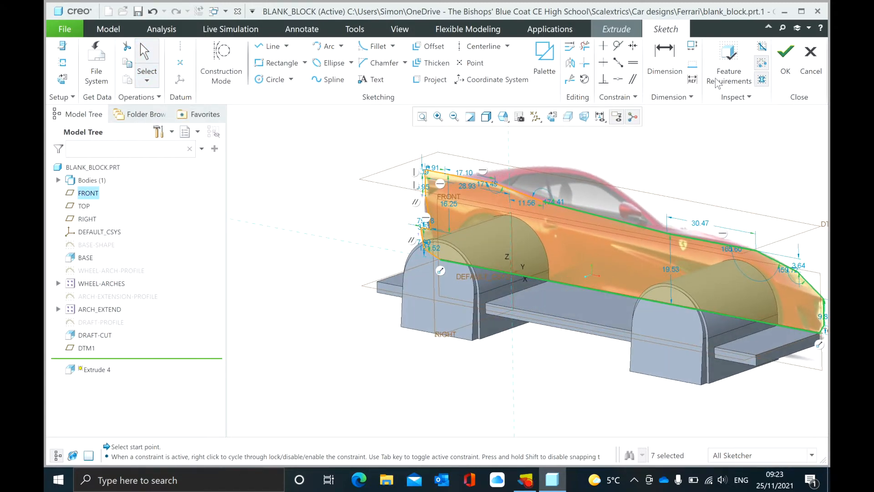
left_click(787, 59)
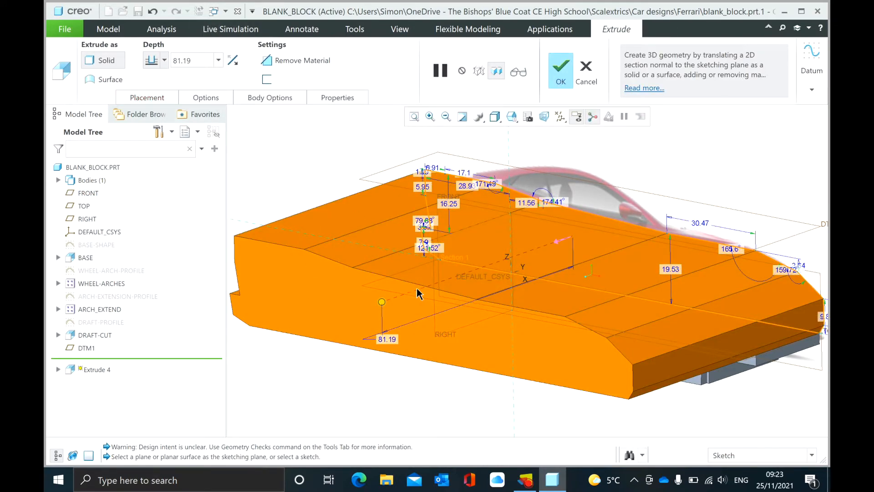
left_click_drag(382, 302, 476, 208)
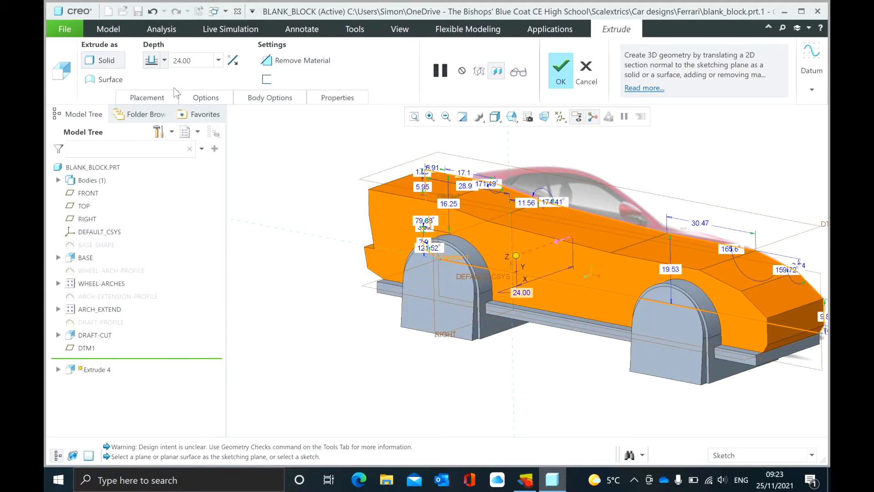
left_click(167, 60)
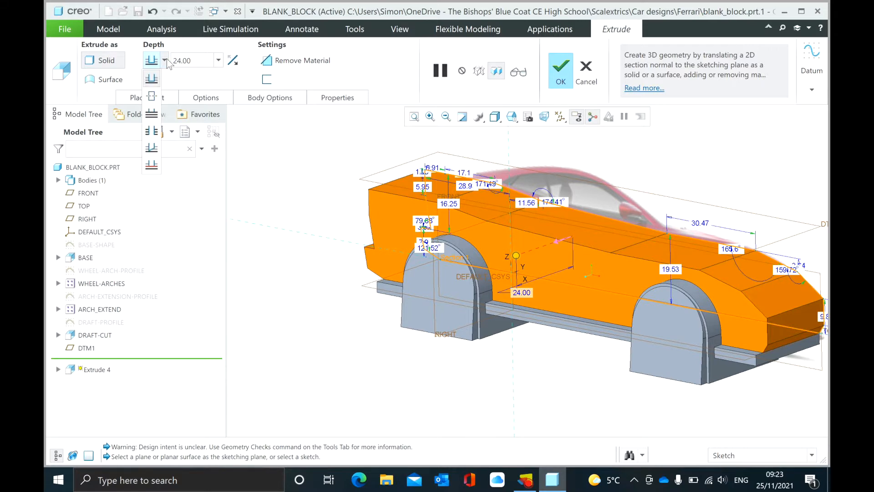
left_click(152, 166)
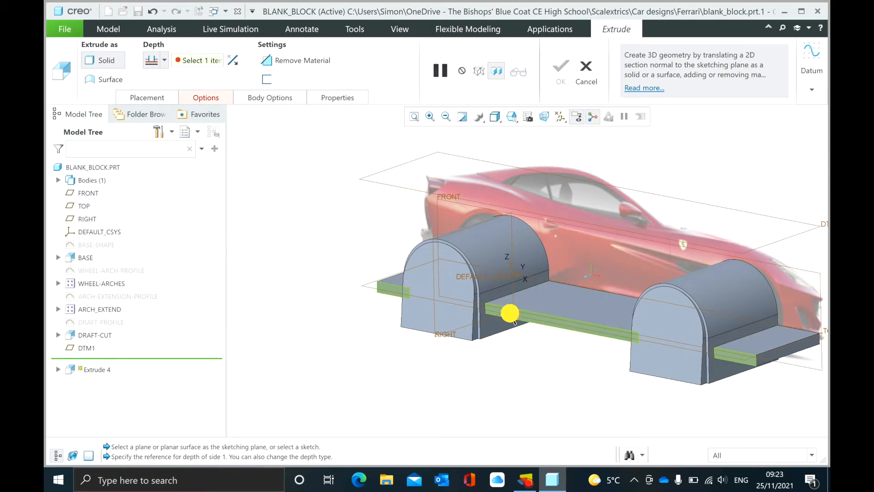
left_click(511, 313)
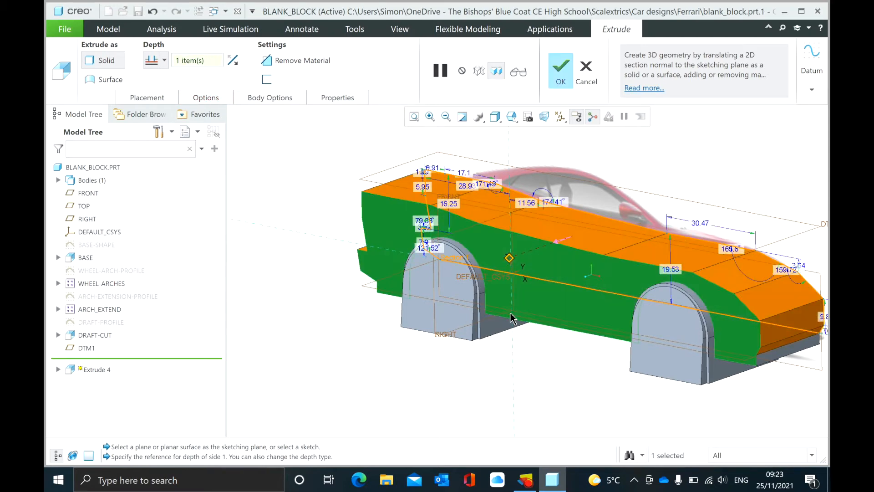
left_click(560, 69)
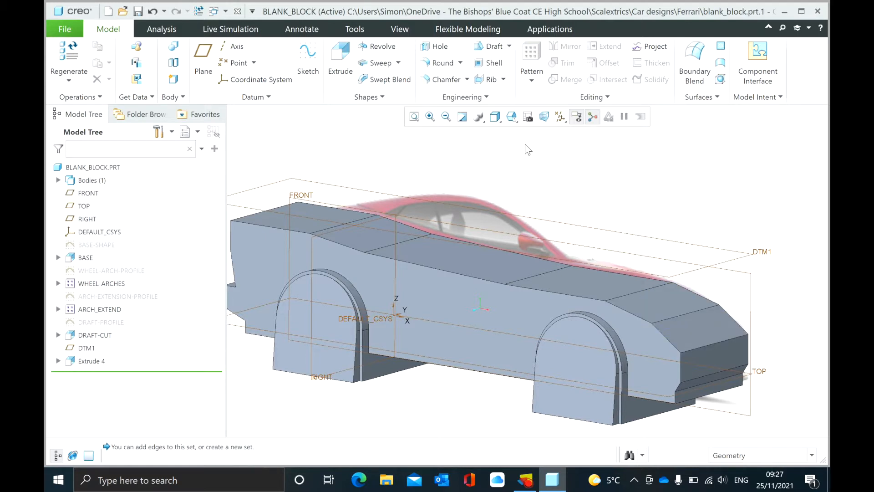
Step: Round the two transverse edges where the bonnet slopes to the nose, using radius 51.50 for the one nearer the nose
left_click(436, 66)
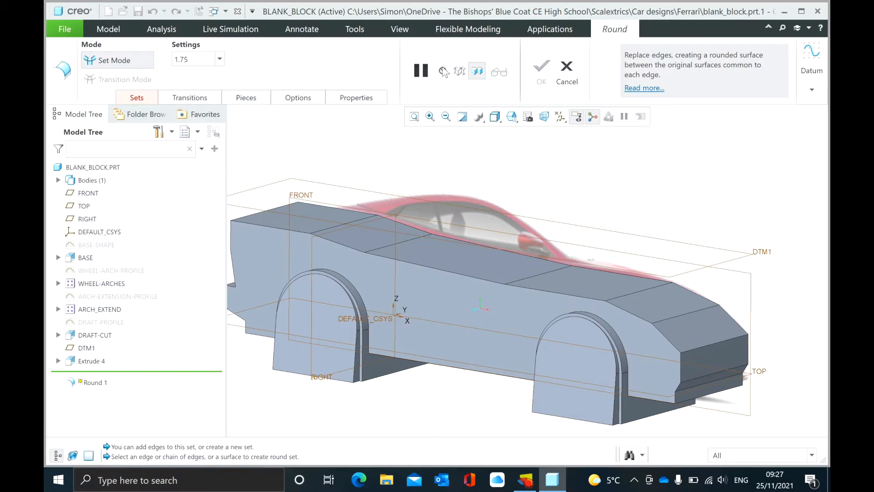
left_click(695, 317)
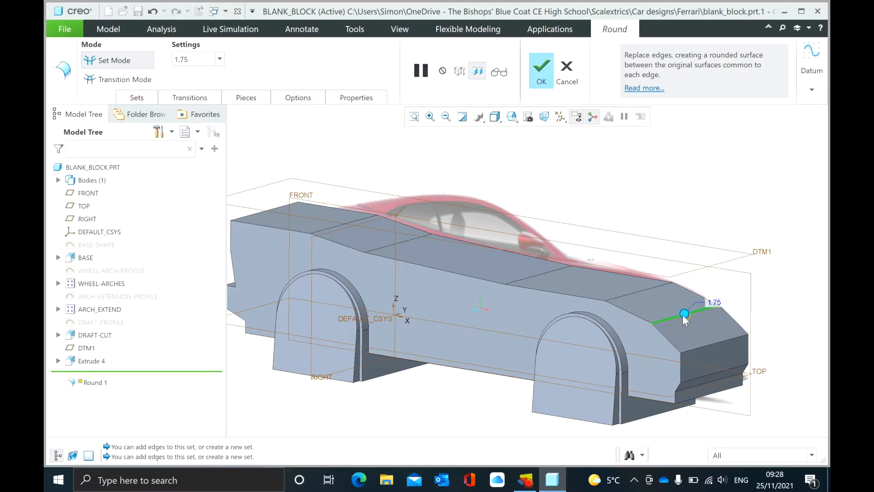
left_click_drag(663, 301, 659, 298)
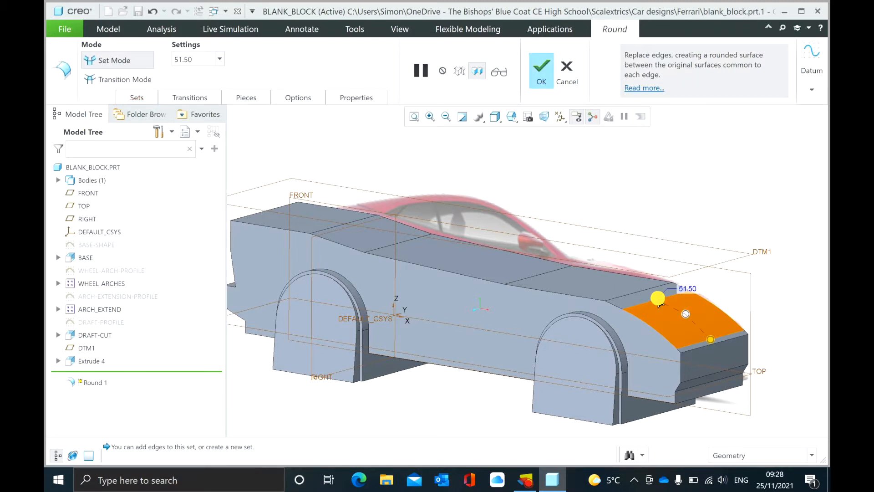
left_click(637, 293)
mouse_move(660, 301)
left_mouse_down()
mouse_move(644, 290)
mouse_move(653, 299)
left_mouse_up()
left_click(541, 72)
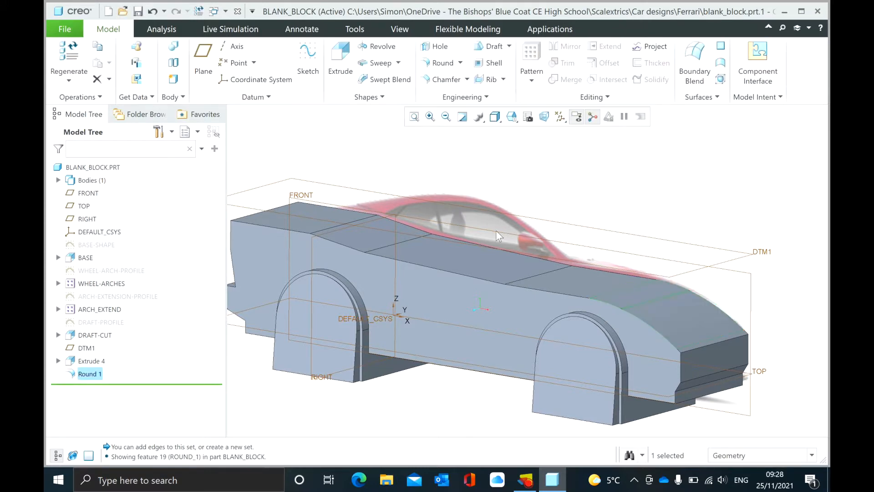
Step: Start another Round on the transverse edge at the front of the rear deck and set its radius to 134
left_click(436, 64)
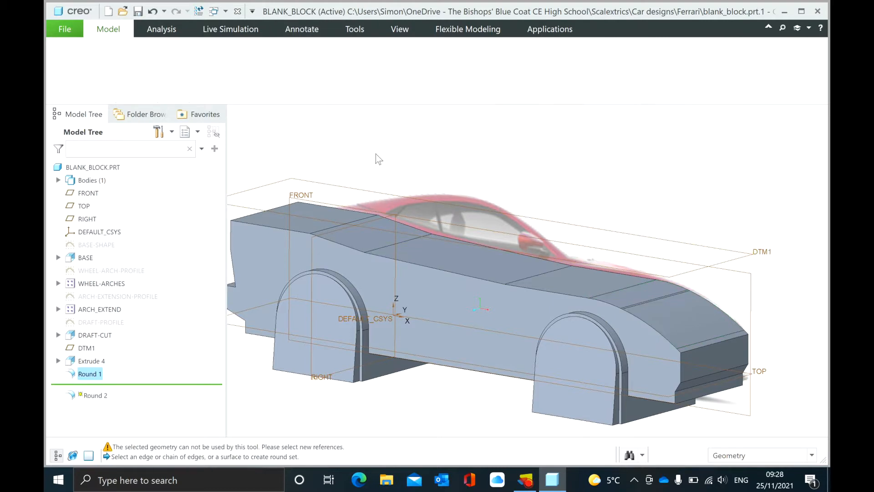
left_click(327, 228)
mouse_move(341, 223)
left_mouse_down()
mouse_move(328, 212)
mouse_move(349, 230)
left_mouse_up()
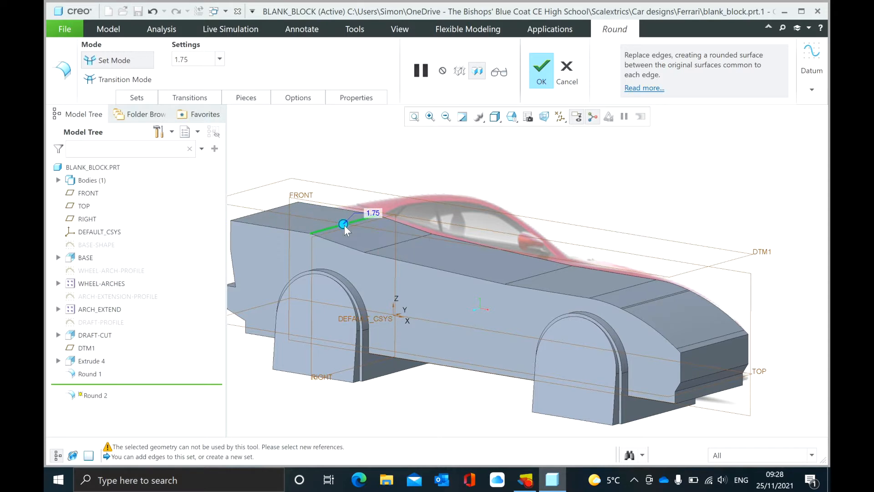
left_click(331, 214)
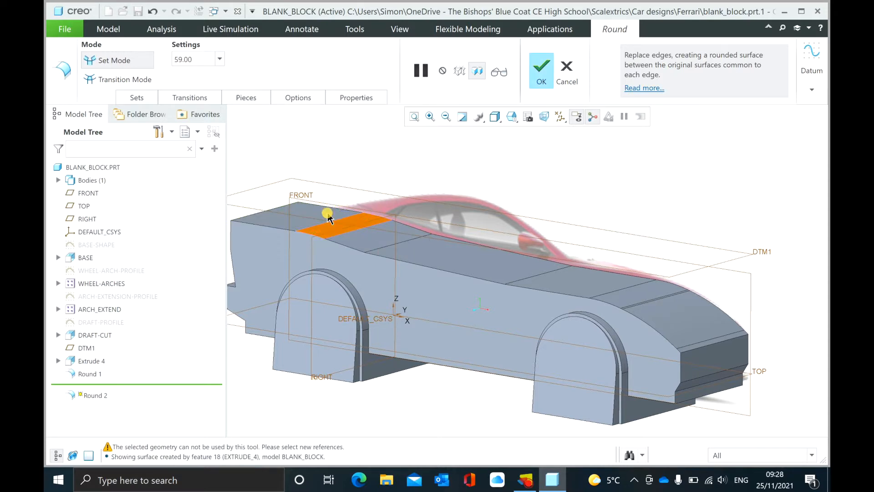
left_click(151, 11)
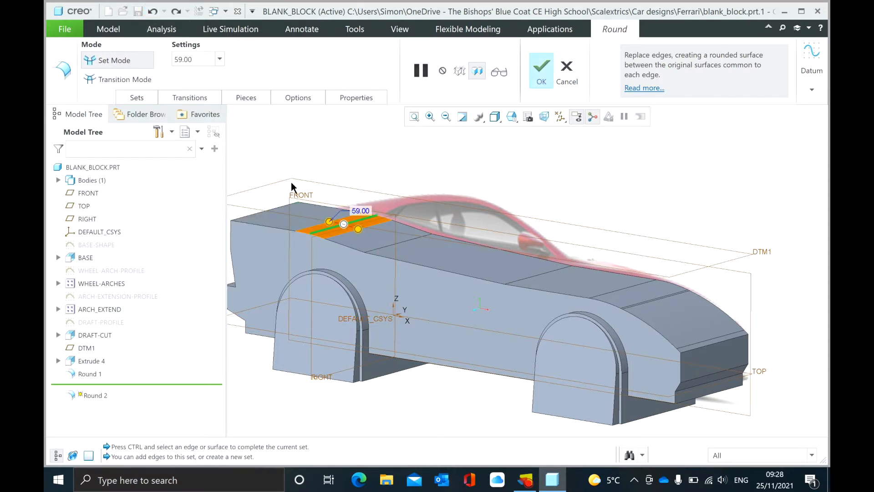
left_click_drag(324, 221, 309, 215)
Step: Add the next transverse edge at radius 134 and the windscreen-base edge at radius 516, and accept the Round
left_click(384, 248)
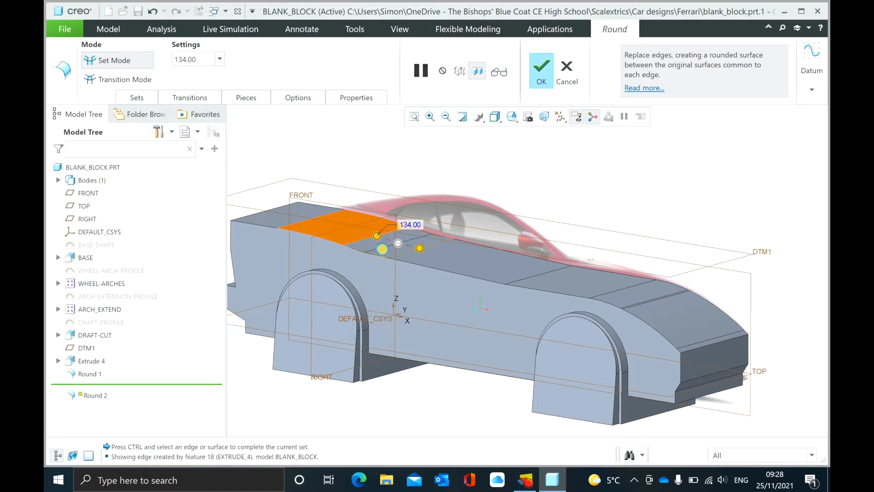
left_click(530, 280)
left_click_drag(549, 279, 581, 282)
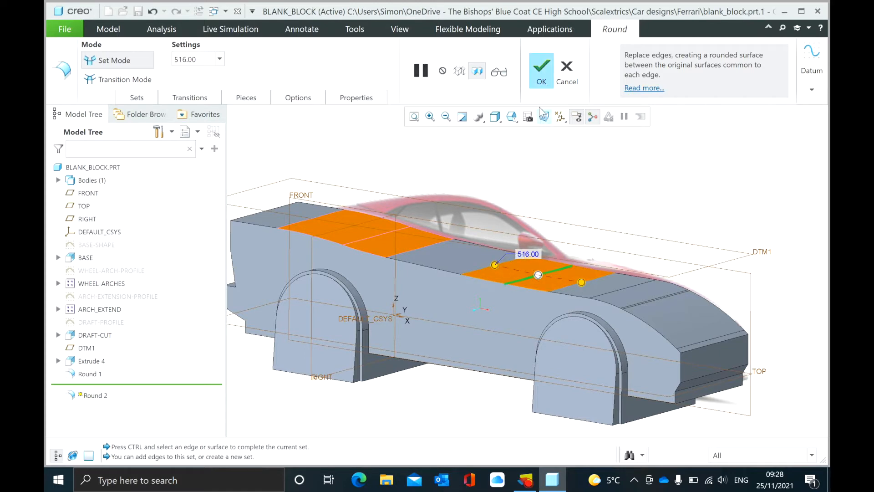
left_click(541, 75)
Step: Round the long upper side edge of the body, from tail to nose, with radius 8
left_click(440, 64)
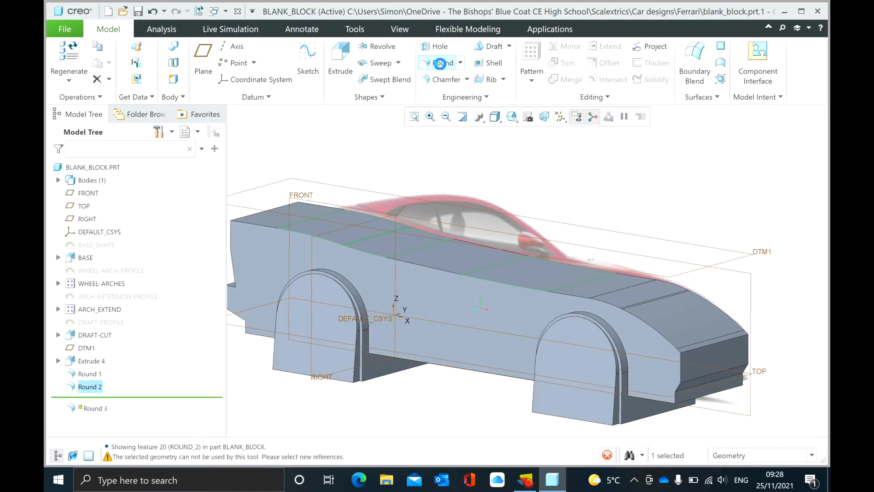
left_click(437, 272)
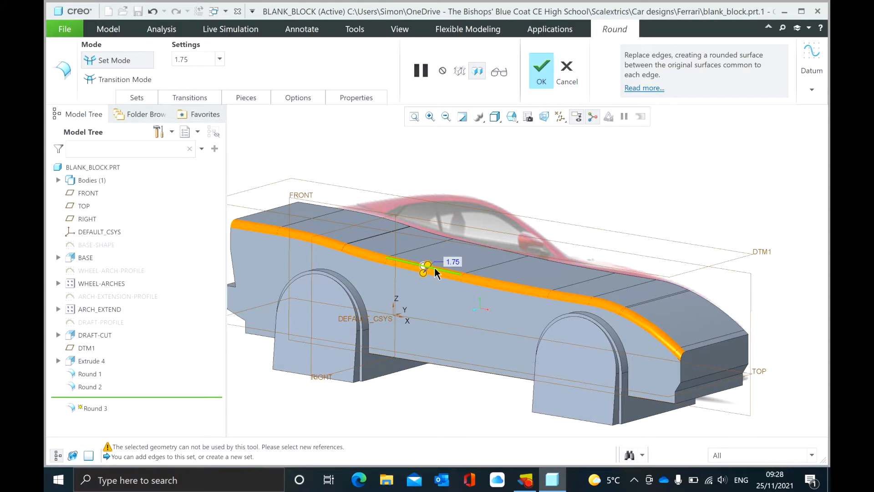
left_click_drag(432, 259, 439, 253)
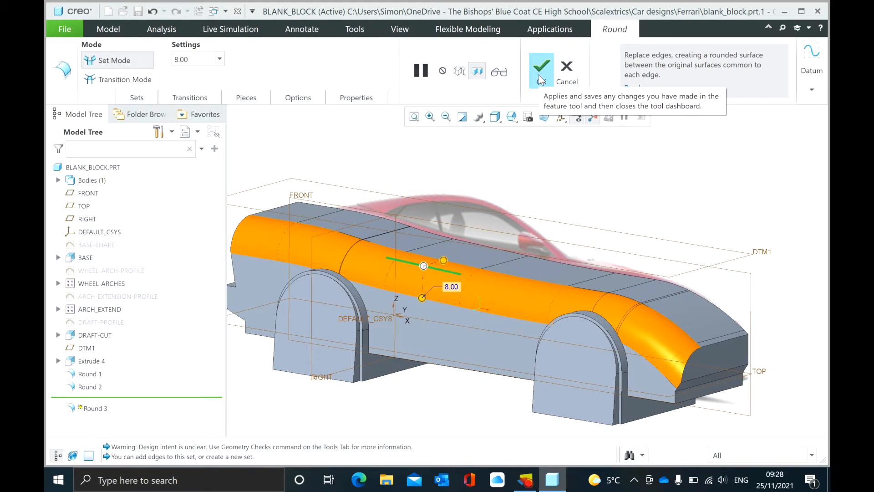
left_click(541, 78)
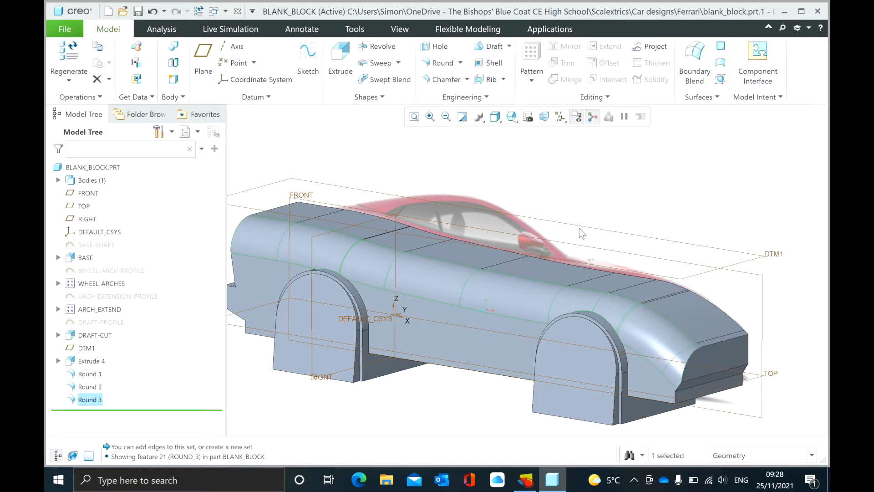
Step: Start a Round on the outer edge of the front wheel arch and set its radius to 4.50
mouse_move(510, 236)
middle_mouse_down()
mouse_move(577, 231)
mouse_move(489, 228)
middle_mouse_up()
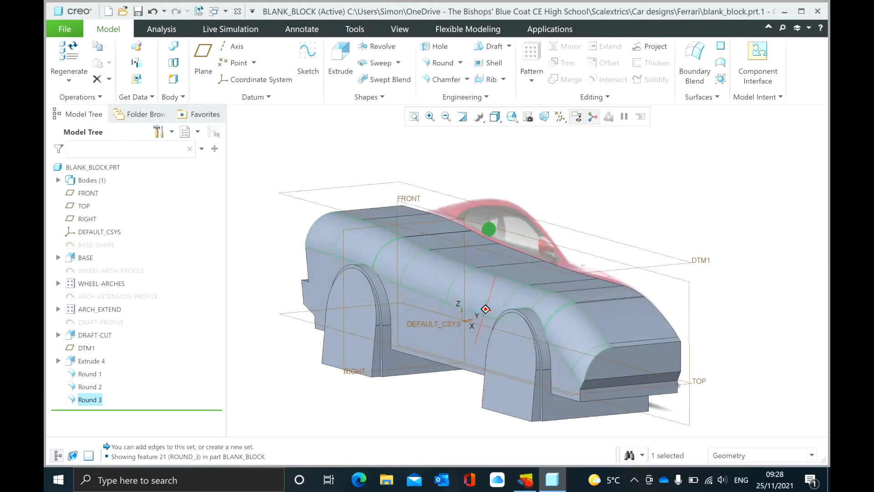
left_click(438, 63)
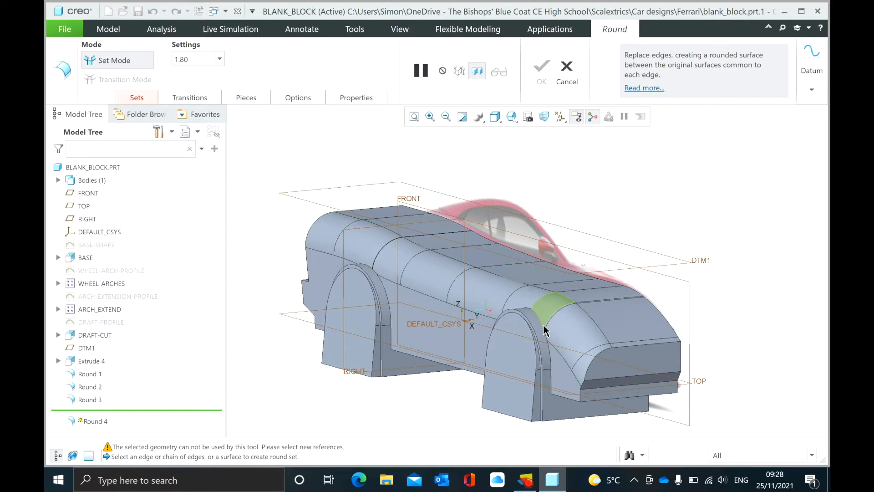
left_click(542, 326)
scroll(545, 323, "up", 3)
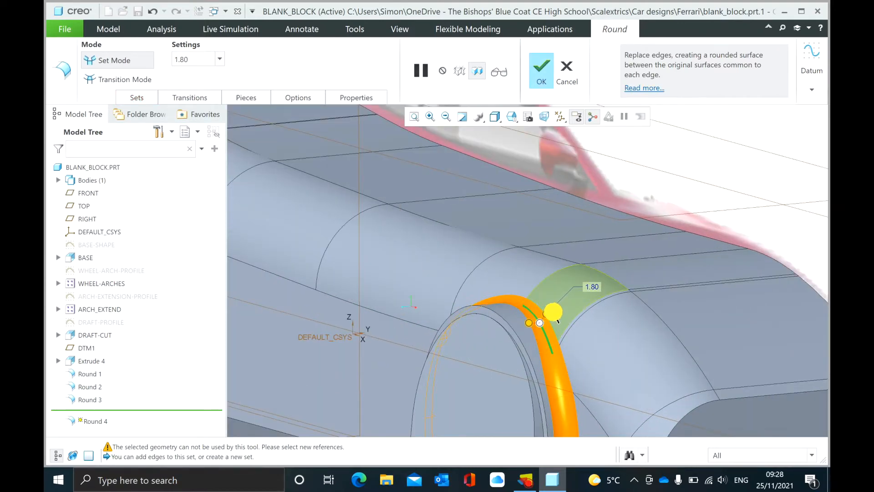
left_click(550, 322)
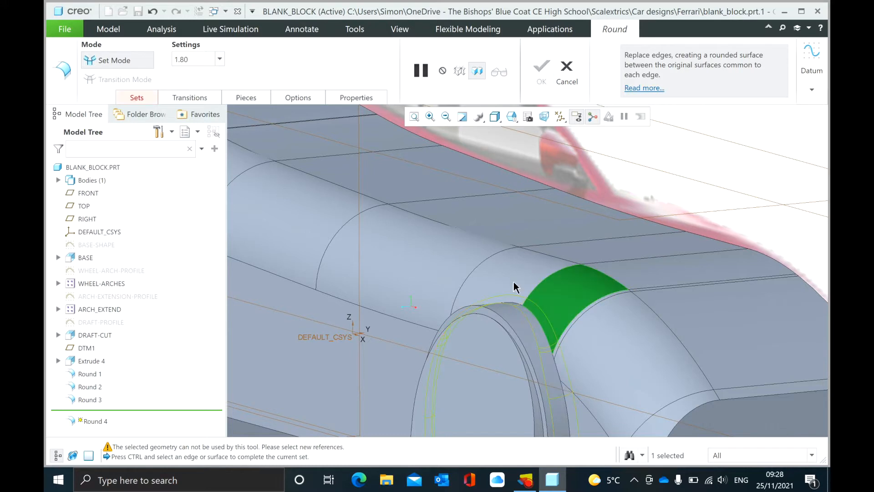
left_click(152, 12)
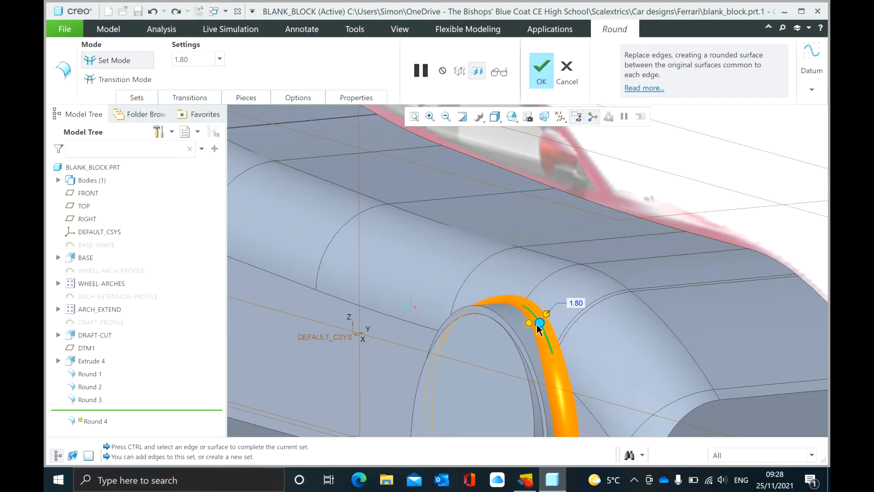
left_click_drag(529, 323, 486, 323)
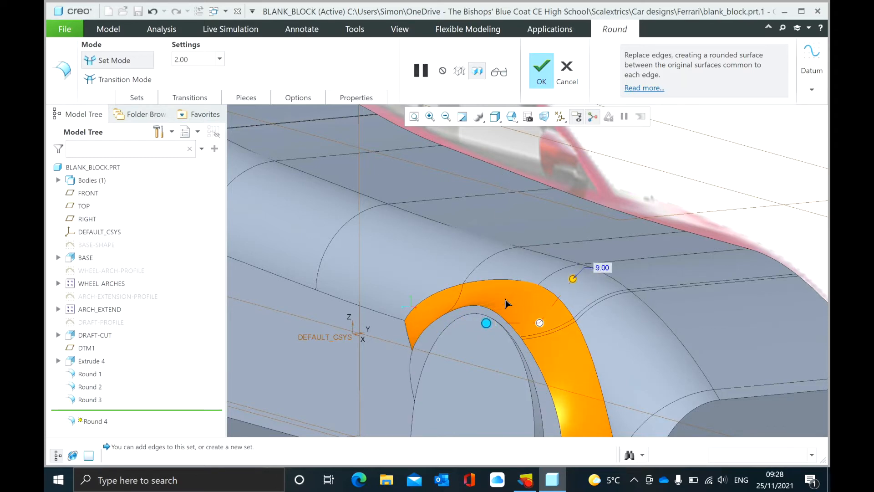
scroll(513, 297, "up", 2)
mouse_move(514, 298)
middle_mouse_down()
mouse_move(592, 307)
mouse_move(491, 303)
mouse_move(570, 306)
mouse_move(513, 307)
mouse_move(537, 306)
middle_mouse_up()
left_click_drag(695, 274, 681, 285)
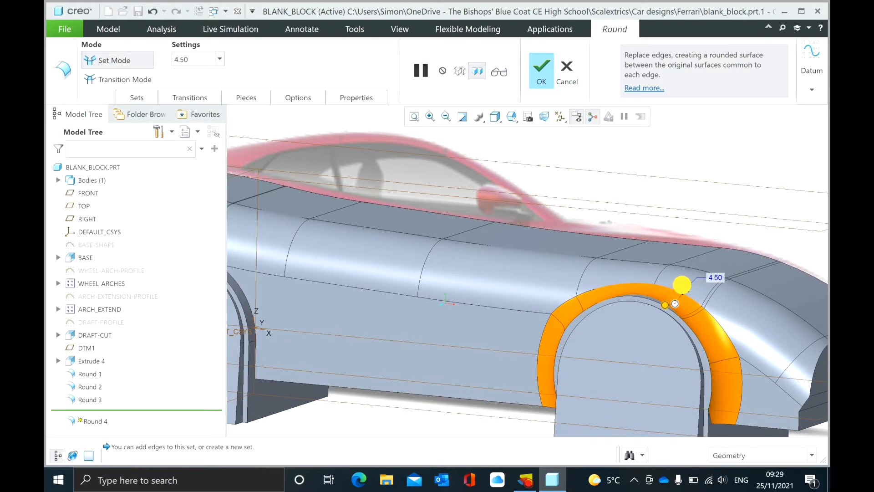
Step: Add the outer edge of the rear wheel arch to the Round at radius 4.50 and accept the feature
scroll(552, 278, "down", 5)
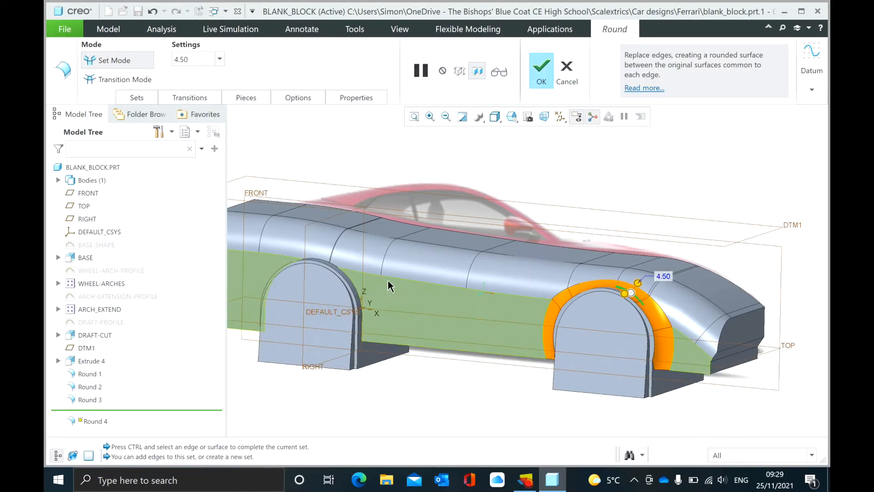
scroll(378, 292, "up", 6)
left_click(360, 279)
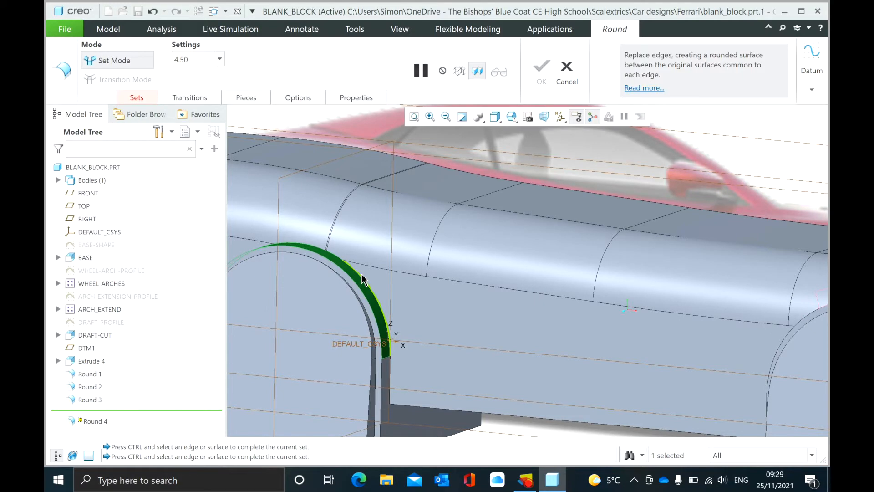
scroll(364, 278, "down", 4)
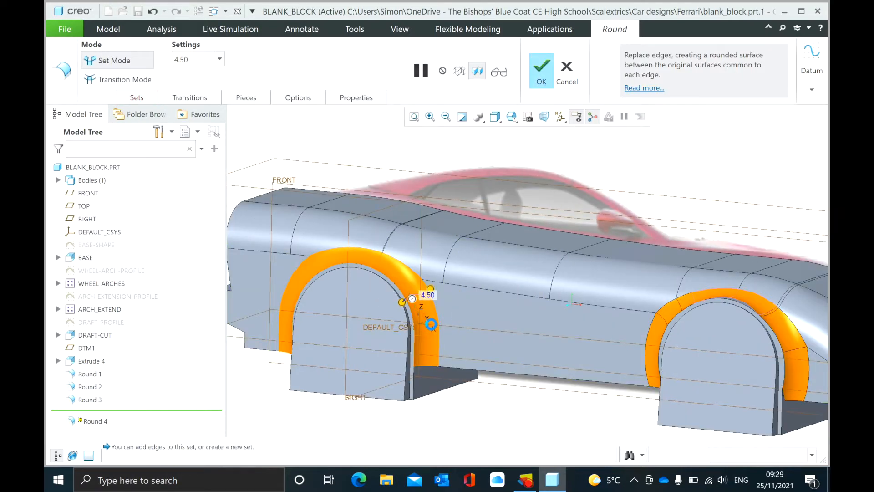
middle_click(431, 324)
scroll(432, 321, "down", 3)
Step: Start an Extrude on the FRONT plane and sketch a closed straight-line cabin profile along the image's roofline, with its base inside the body
mouse_move(431, 321)
middle_mouse_down()
mouse_move(539, 312)
mouse_move(427, 305)
mouse_move(471, 308)
mouse_move(455, 317)
mouse_move(475, 305)
mouse_move(464, 300)
middle_mouse_up()
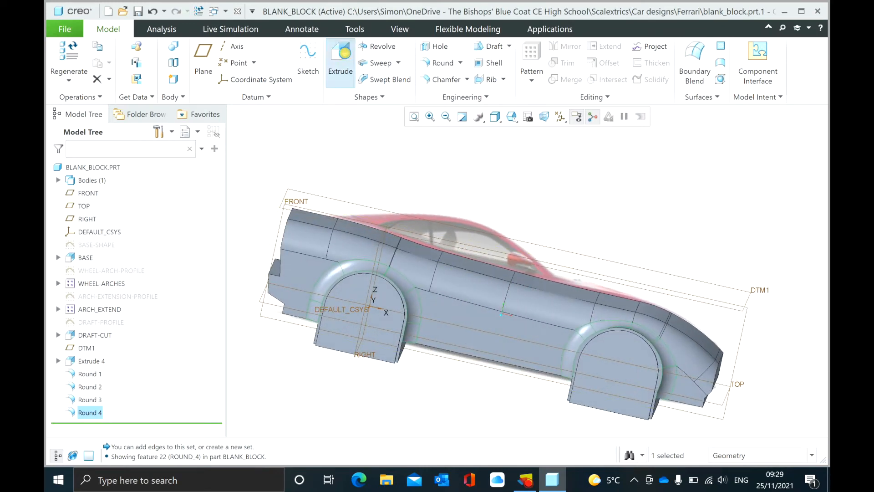
left_click(341, 63)
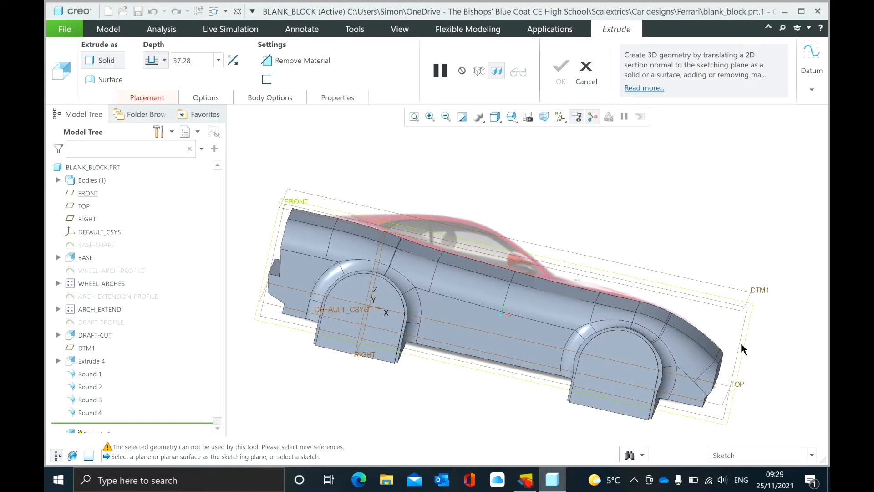
left_click(741, 344)
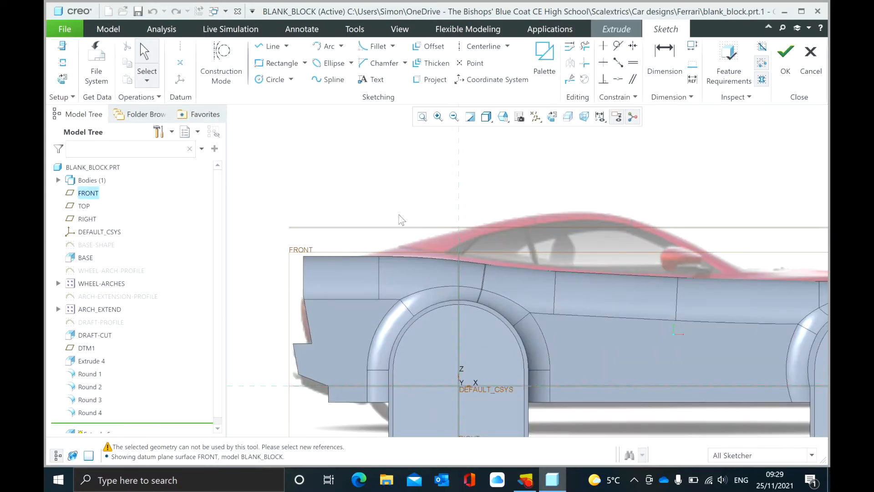
left_click(259, 47)
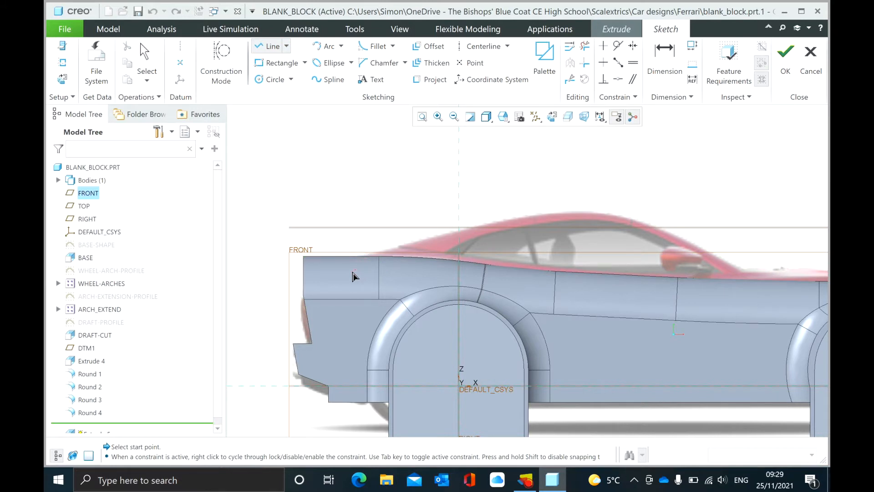
left_click(378, 256)
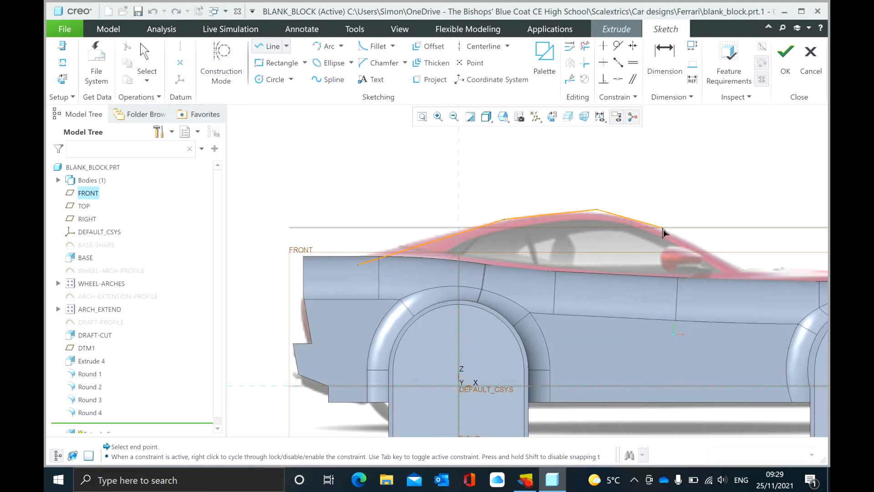
left_click(743, 264)
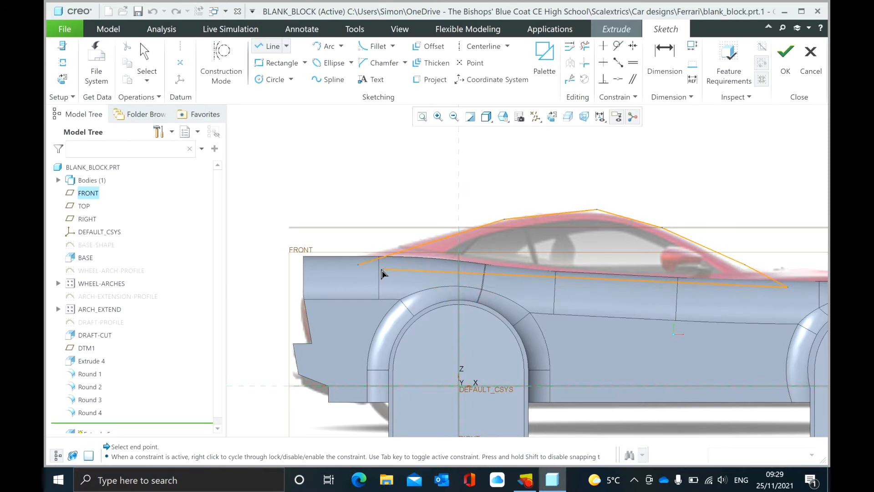
left_click(358, 264)
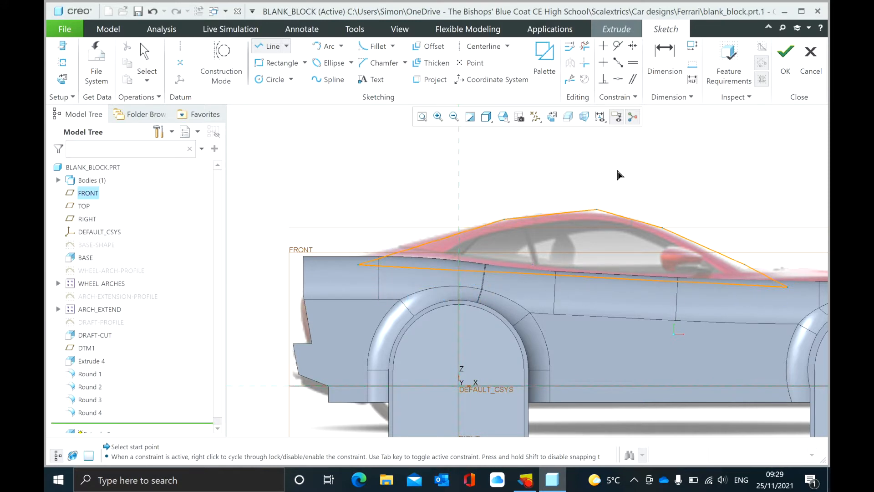
left_click(791, 73)
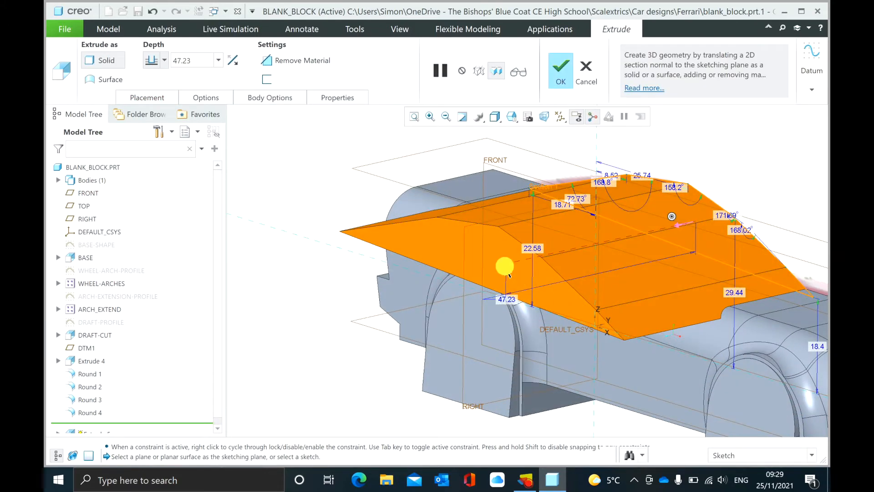
Step: Set the cabin extrusion's depth to 13.50 and accept the Extrude
left_click_drag(506, 265, 630, 232)
left_click_drag(636, 229, 636, 228)
mouse_move(701, 205)
middle_mouse_down()
mouse_move(654, 181)
mouse_move(703, 199)
middle_mouse_up()
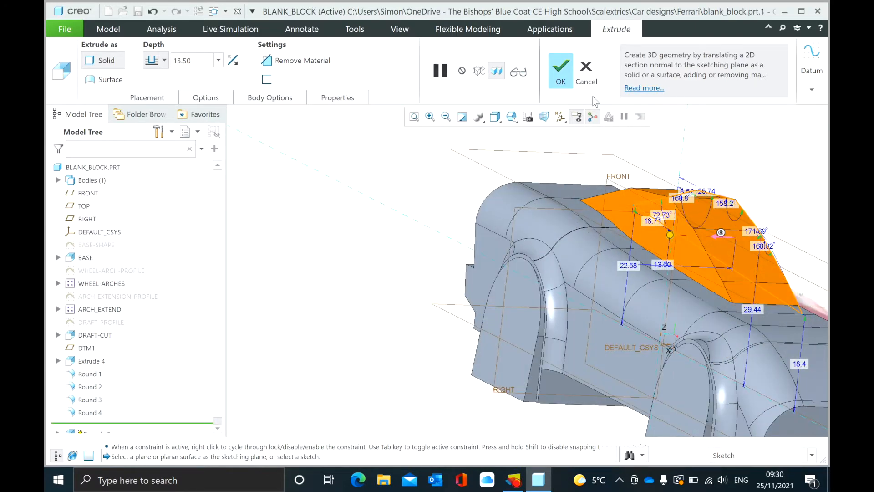
left_click(568, 75)
Step: Round the transverse edge at the cabin roof's highest point with radius 42.50
scroll(333, 354, "up", 3)
scroll(388, 299, "down", 3)
mouse_move(398, 297)
middle_mouse_down()
mouse_move(475, 304)
mouse_move(404, 308)
middle_mouse_up()
scroll(471, 351, "up", 5)
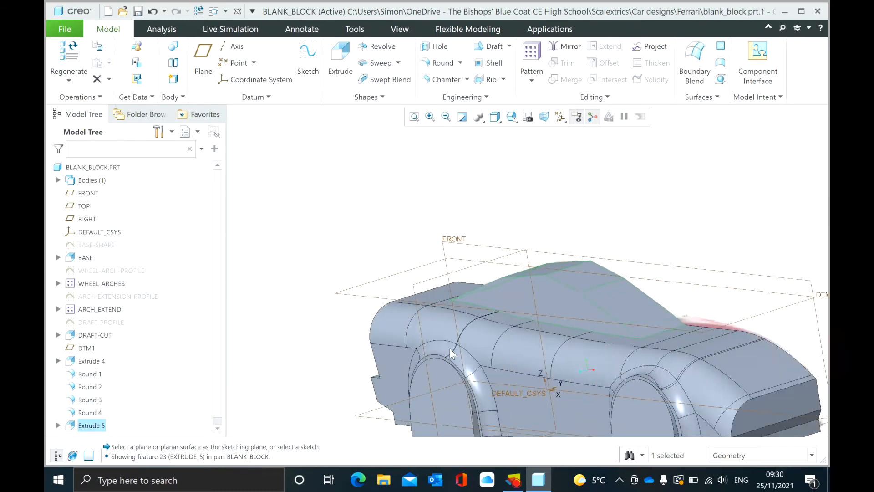
scroll(471, 352, "down", 3)
middle_click_drag(473, 351, 475, 291)
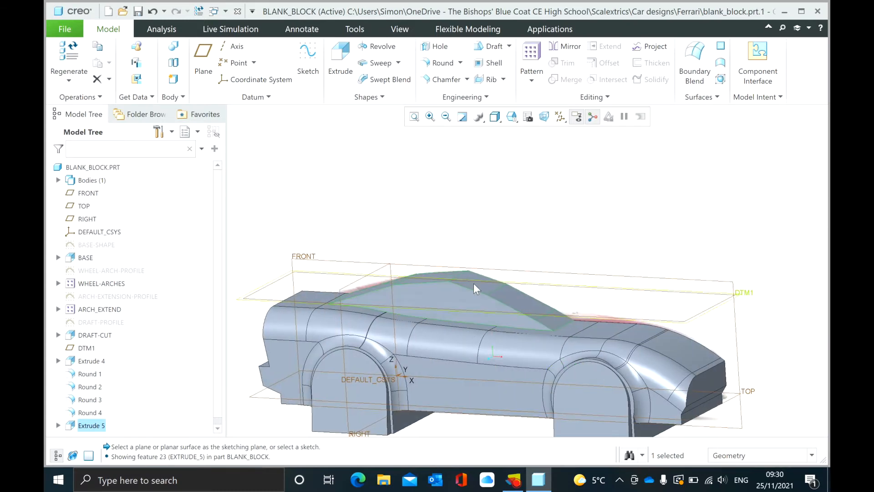
scroll(474, 288, "down", 5)
left_click(443, 63)
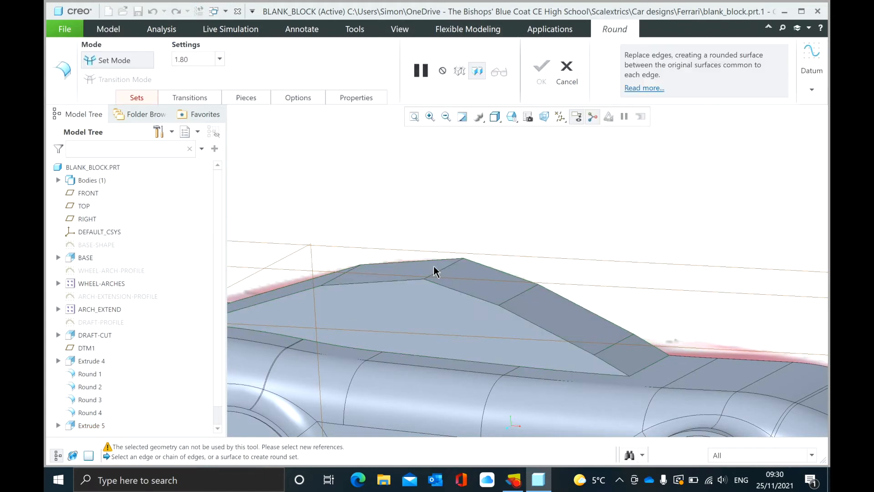
left_click(439, 276)
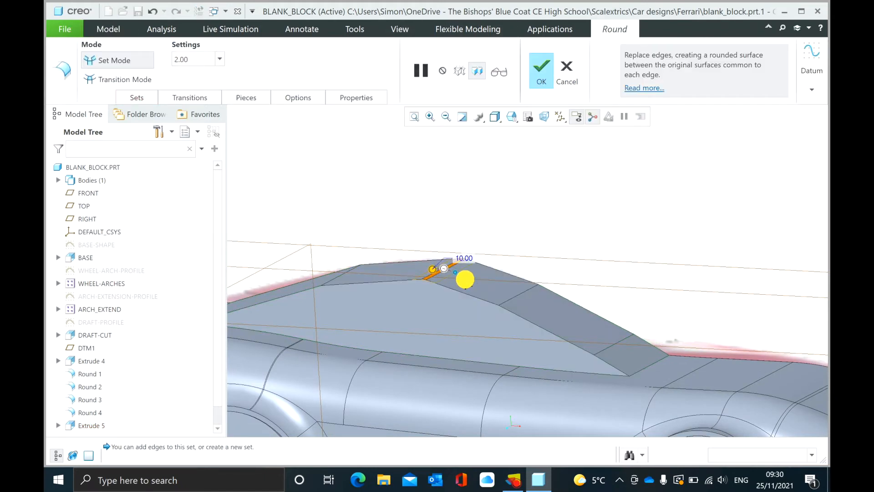
left_click_drag(479, 290, 488, 304)
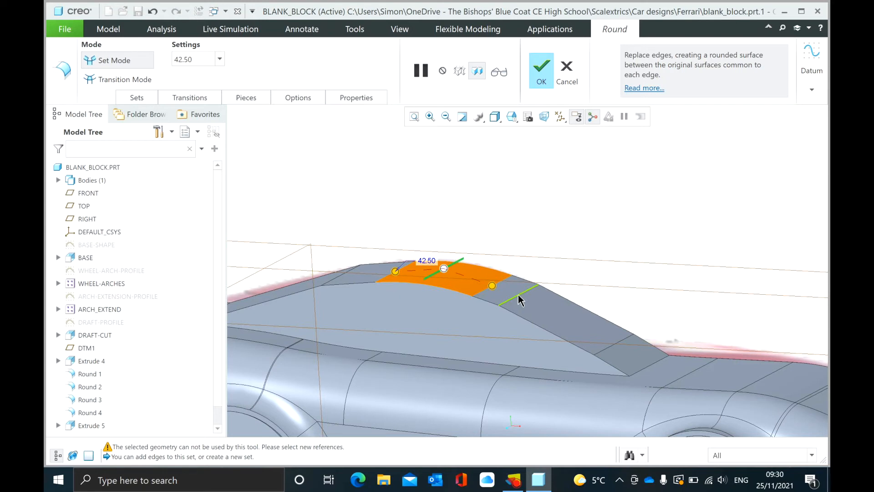
left_click(543, 72)
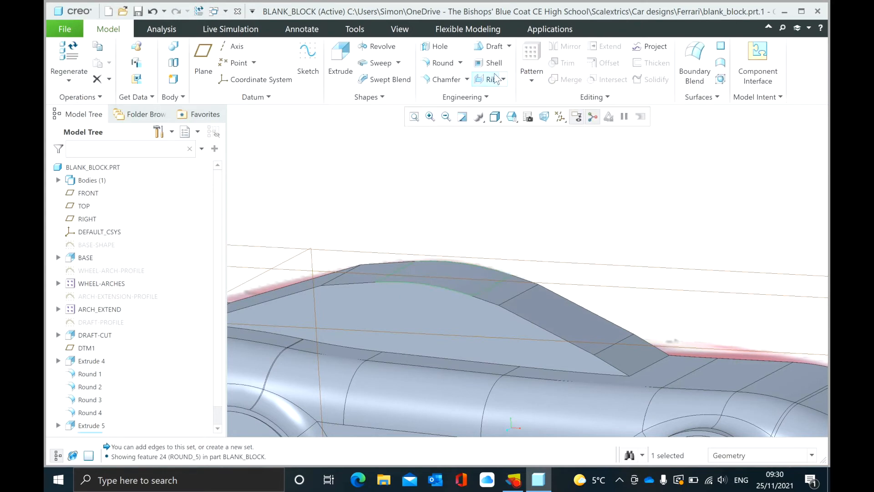
Step: Start another Round on the transverse edge at the top of the windscreen and set its radius to 43
left_click(436, 64)
left_click(517, 298)
left_click(494, 279)
left_click_drag(493, 280, 499, 288)
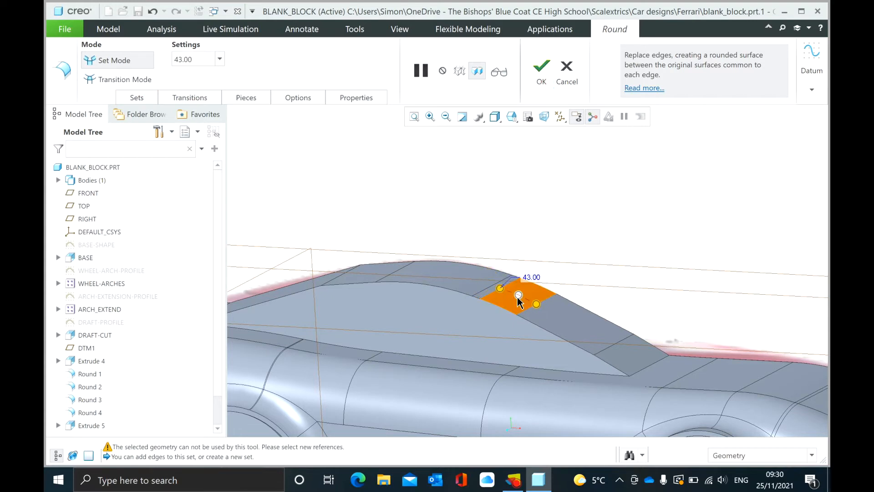
Step: Add the lower windscreen edge at radius 145.50 and the rear roof edge at radius 63, and accept the Round
left_click(608, 343)
left_click_drag(588, 330, 587, 331)
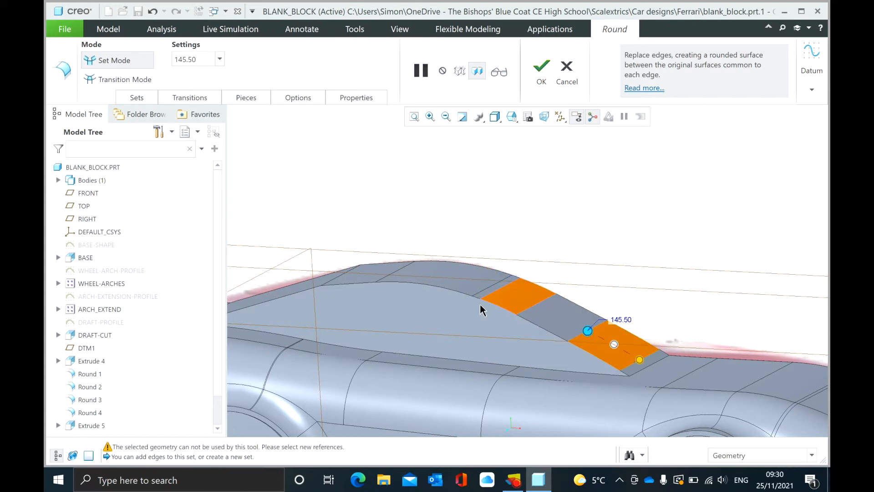
left_click(335, 281)
left_click_drag(342, 274, 379, 279)
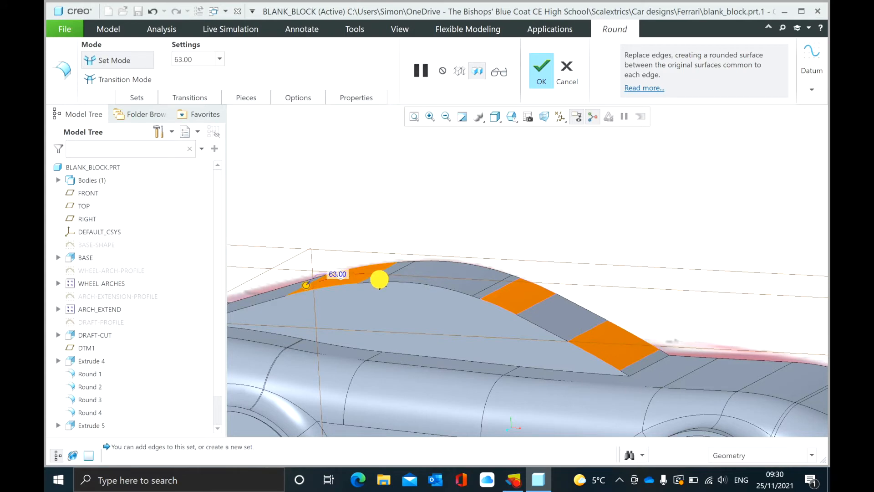
left_click(535, 75)
Step: Round the long side edge of the cabin roof, from rear window to windscreen, with radius 4.50
scroll(523, 202, "up", 3)
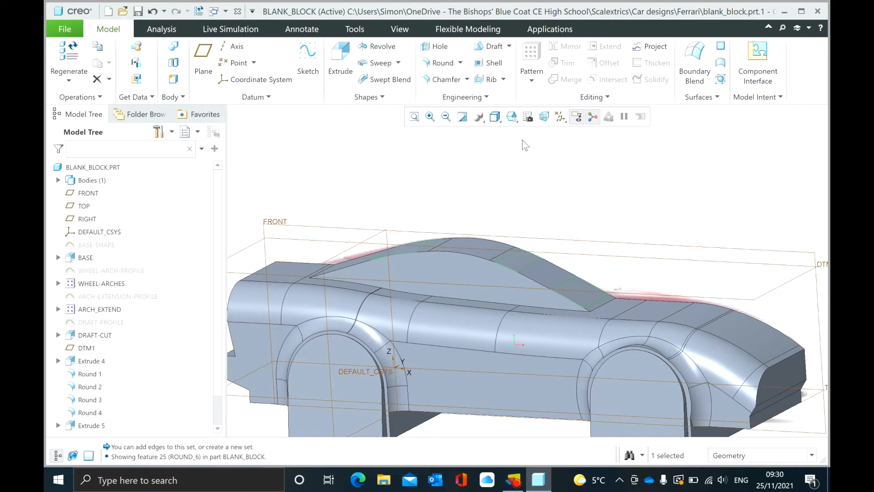
left_click(430, 63)
left_click(454, 253)
left_click_drag(459, 255, 464, 245)
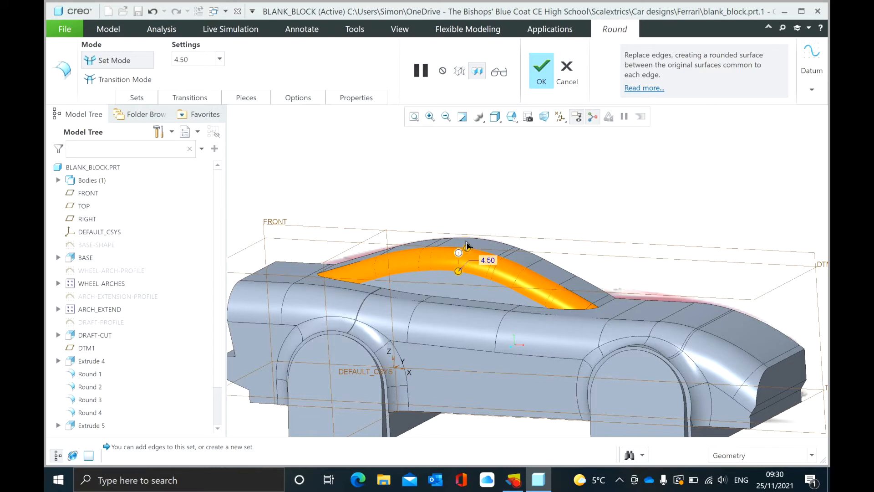
left_click(541, 68)
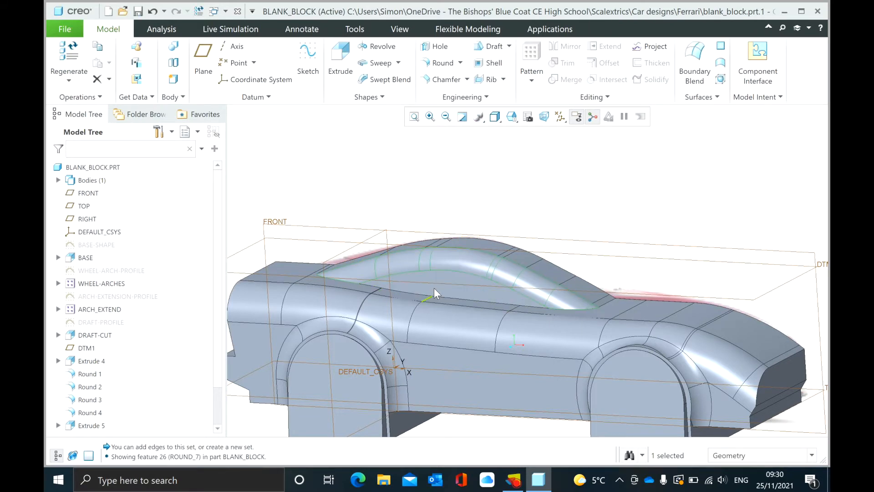
Step: Round the edge where the cabin meets the body with radius 4
left_click(443, 63)
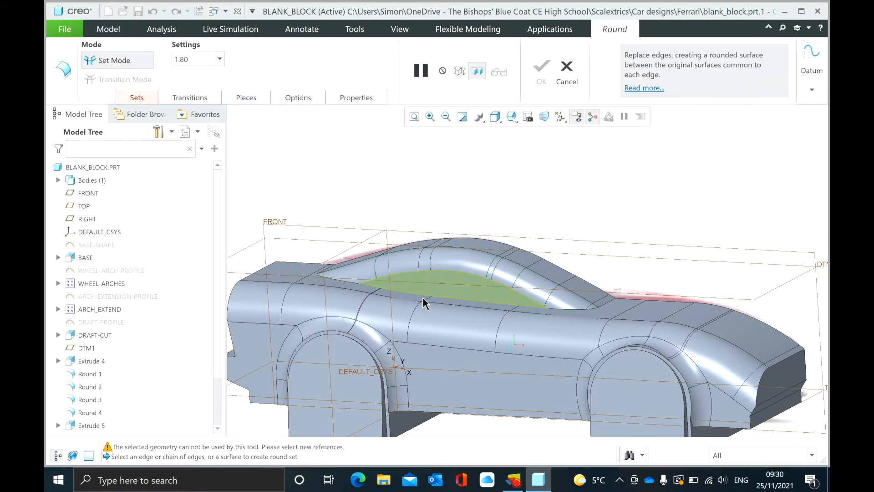
left_click(446, 303)
left_click_drag(474, 301, 479, 282)
middle_click_drag(527, 288, 499, 216)
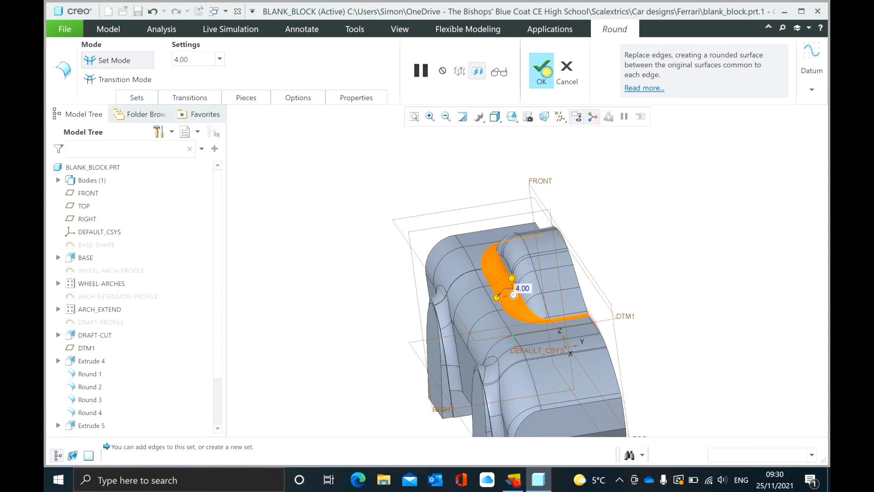
left_click(545, 71)
scroll(556, 306, "up", 5)
scroll(556, 306, "down", 3)
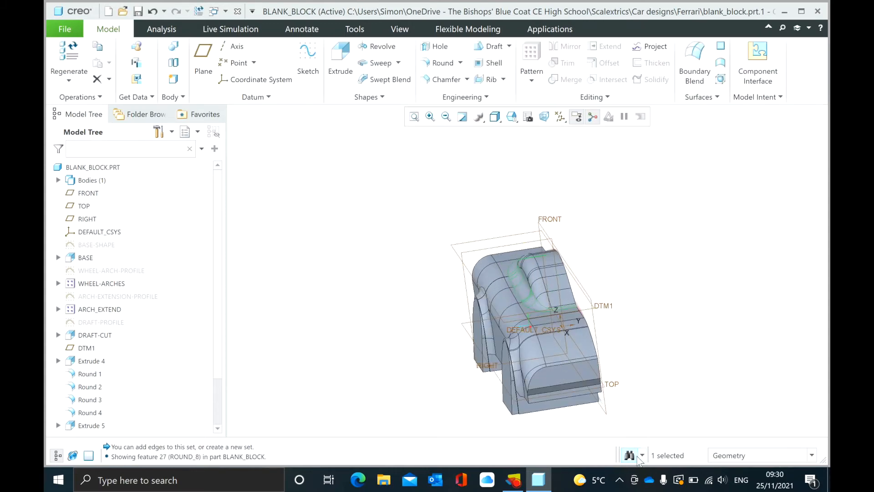
middle_click_drag(593, 385, 533, 366)
middle_click_drag(526, 273, 482, 188)
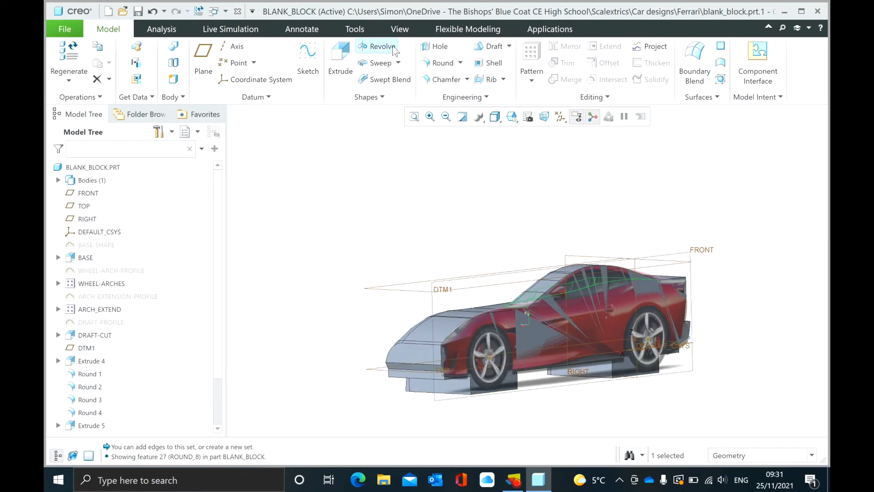
Step: Shell the car body with a wall thickness of 2, removing the flat face on the centre plane
left_click(494, 64)
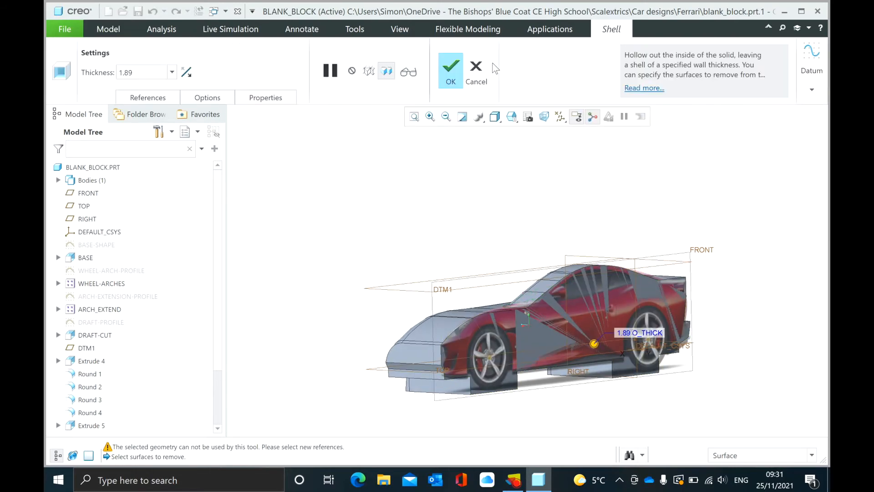
left_click(492, 346)
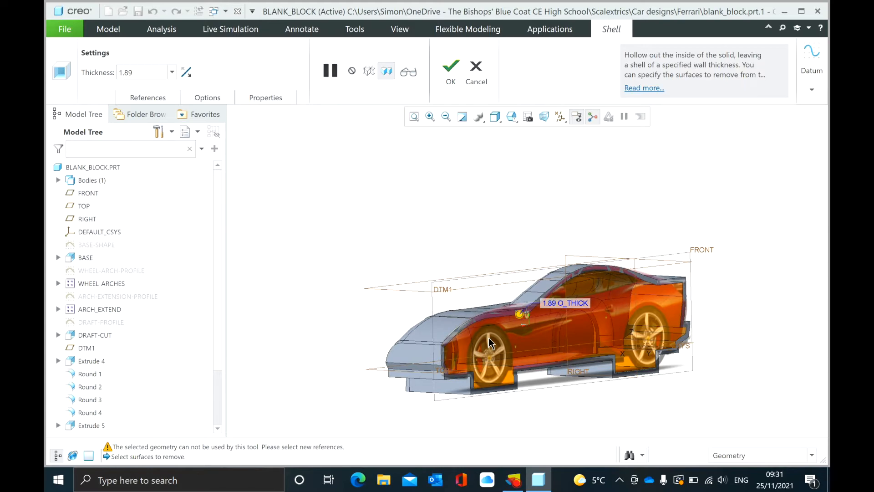
scroll(510, 334, "up", 3)
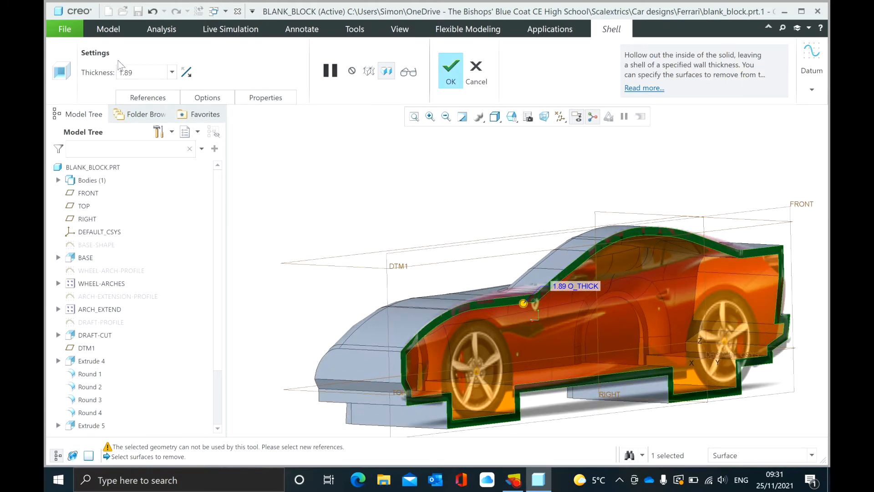
type("2")
key("Return")
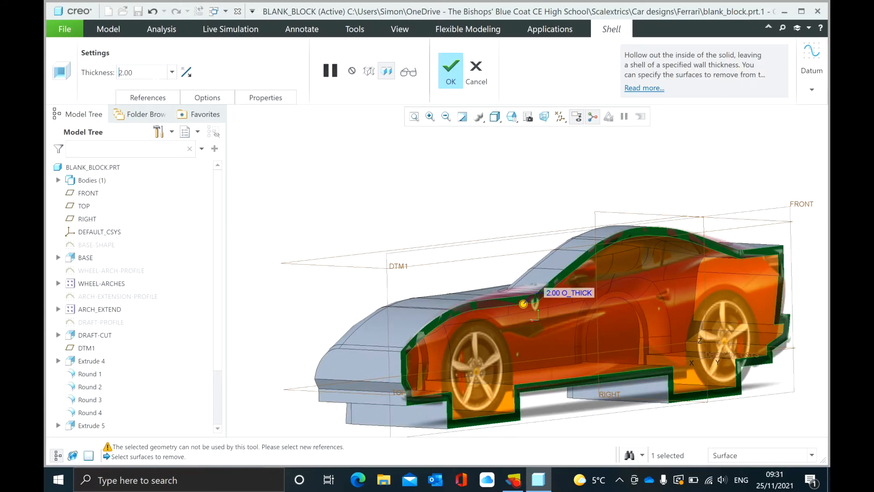
left_click(452, 75)
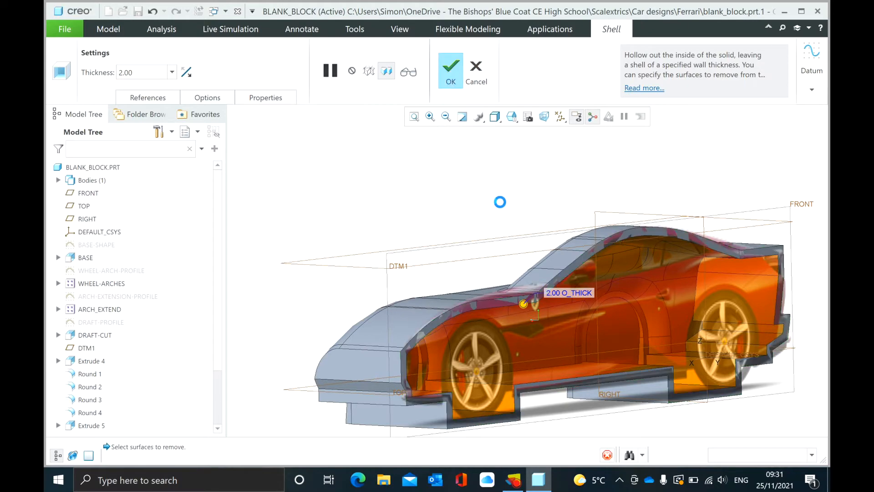
mouse_move(509, 249)
middle_mouse_down()
mouse_move(451, 221)
mouse_move(422, 231)
mouse_move(560, 279)
mouse_move(599, 282)
mouse_move(558, 279)
mouse_move(582, 289)
mouse_move(571, 291)
middle_mouse_up()
middle_click_drag(360, 211, 403, 219)
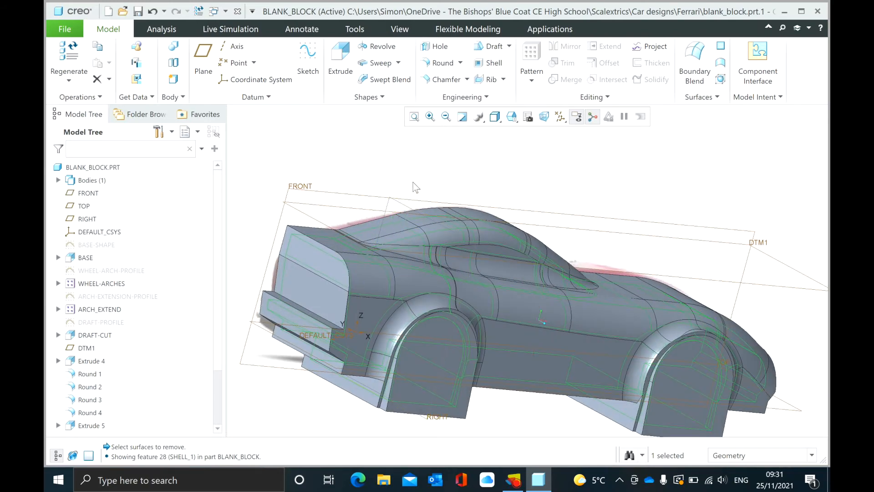
left_click(427, 65)
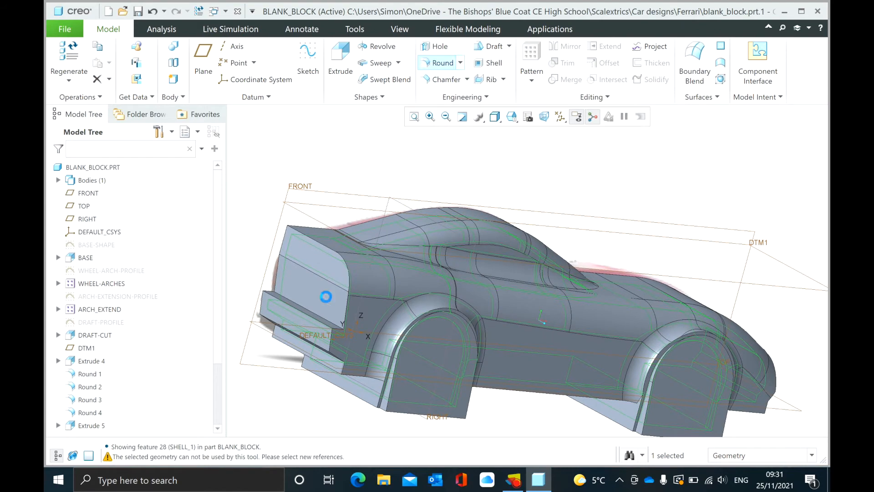
left_click(325, 250)
left_click_drag(323, 236, 316, 240)
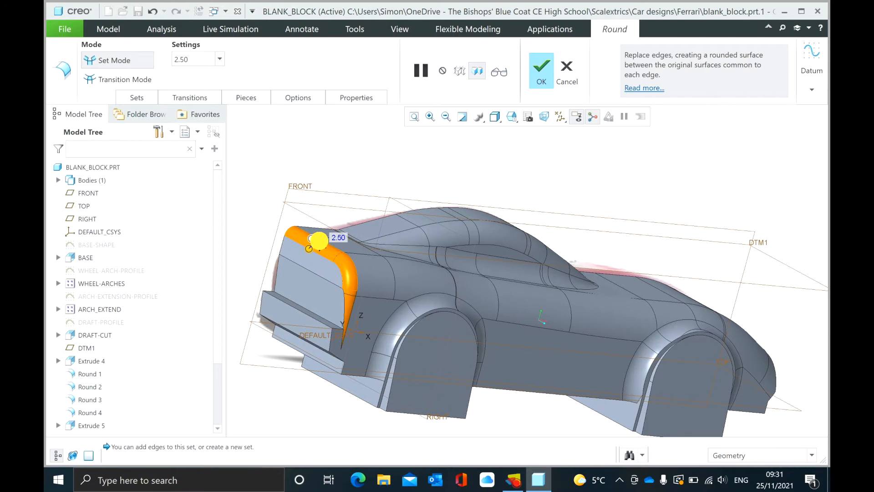
left_click(328, 318)
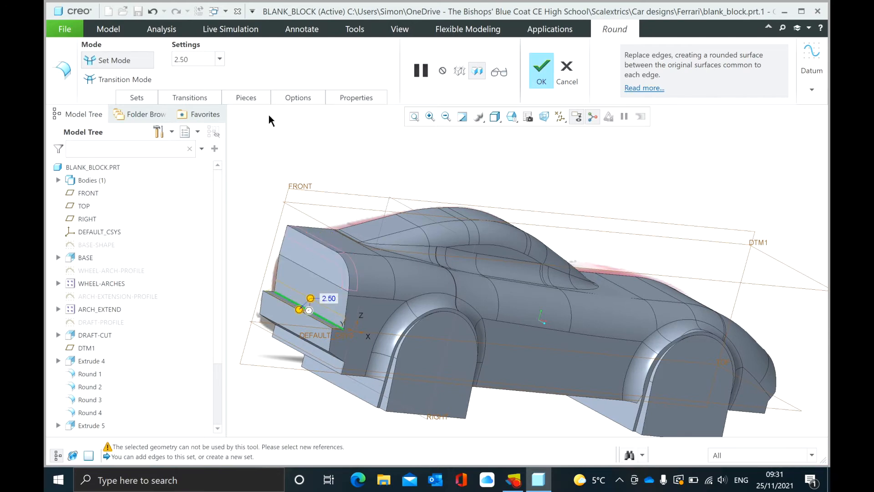
left_click(153, 11)
scroll(356, 336, "down", 5)
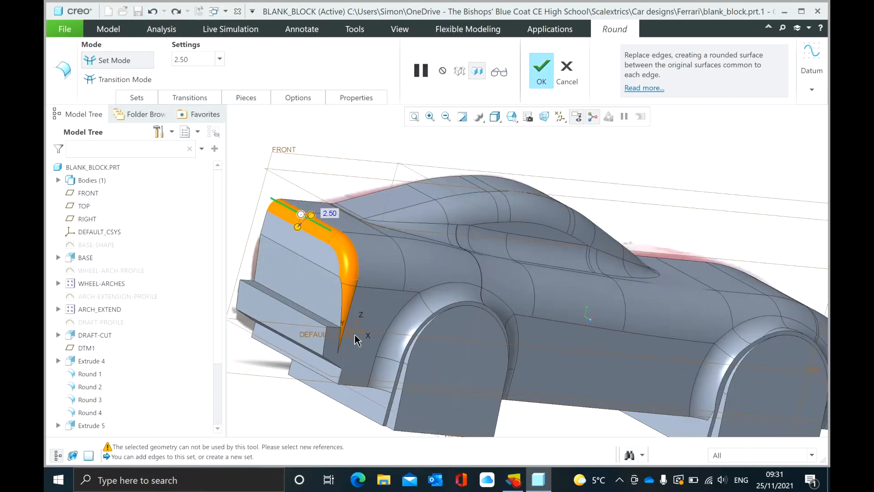
middle_click_drag(345, 336, 333, 331)
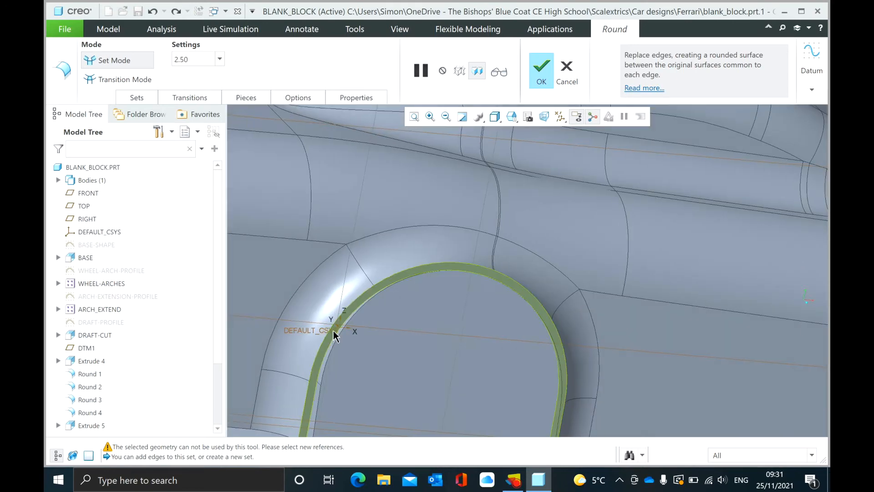
scroll(334, 331, "up", 5)
scroll(295, 312, "down", 3)
scroll(295, 314, "down", 3)
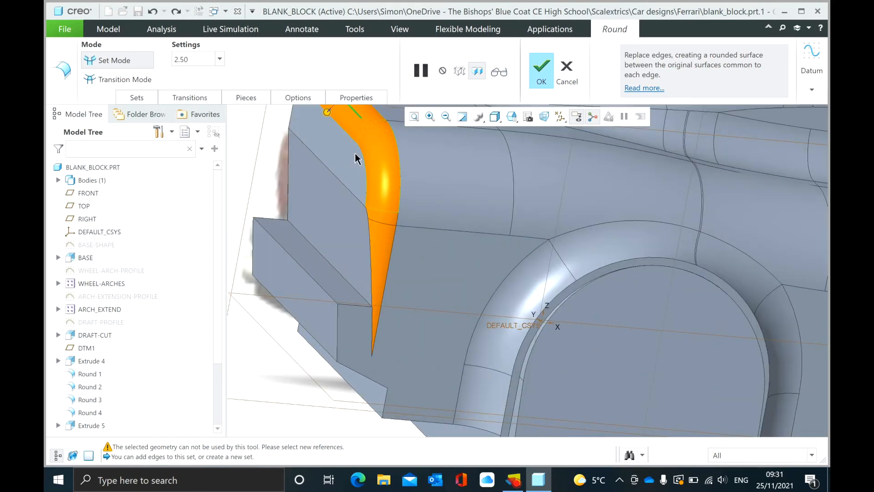
left_click(152, 12)
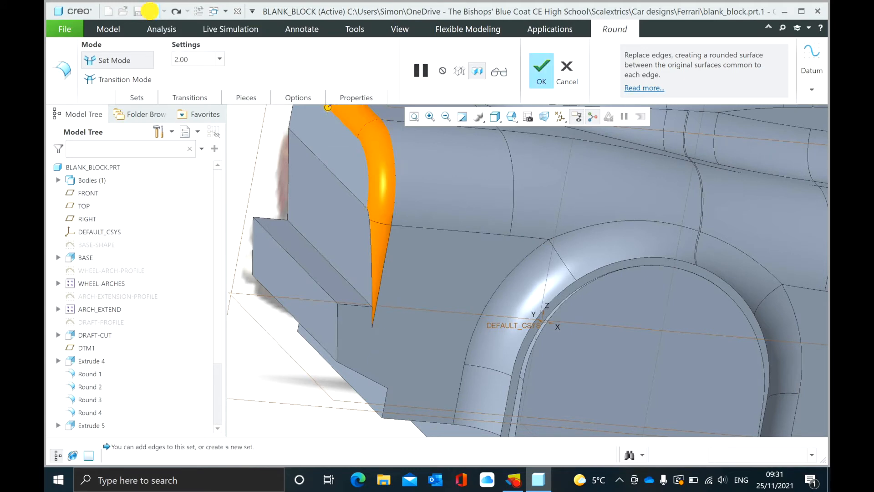
left_click(578, 75)
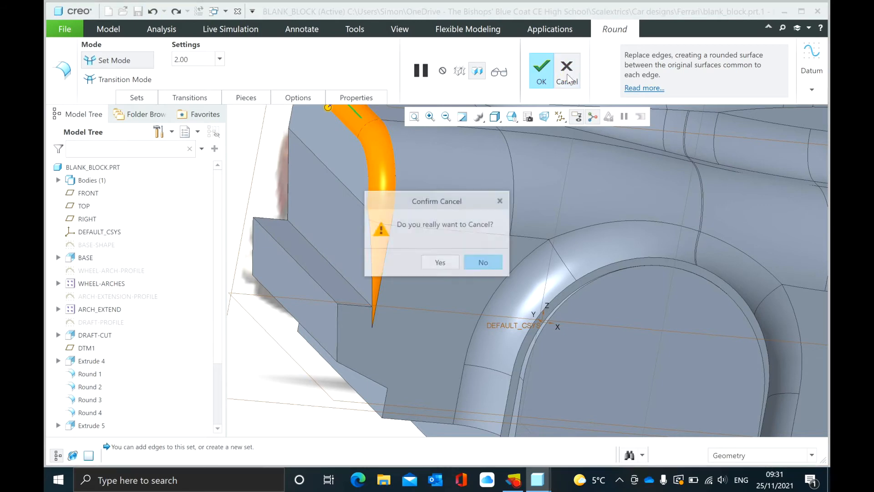
left_click(442, 265)
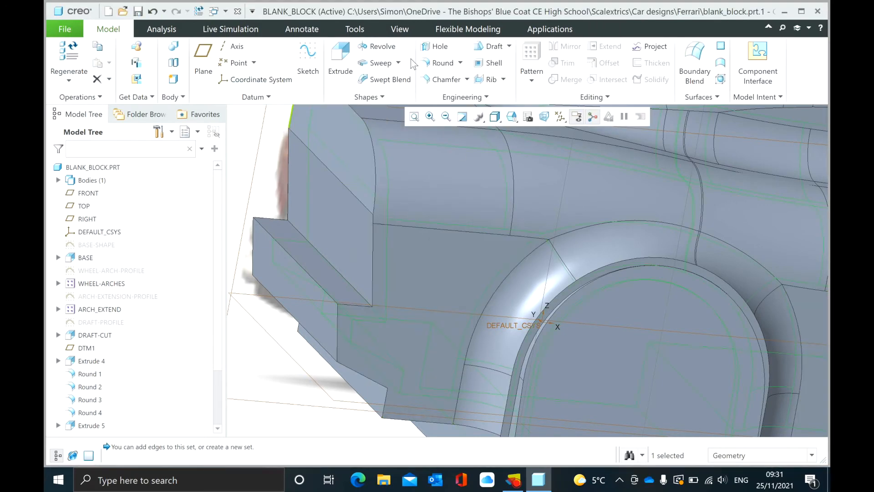
Step: Round the inner edge where the rear panel meets the bumper ledge with radius 1
left_click(428, 62)
left_click(361, 296)
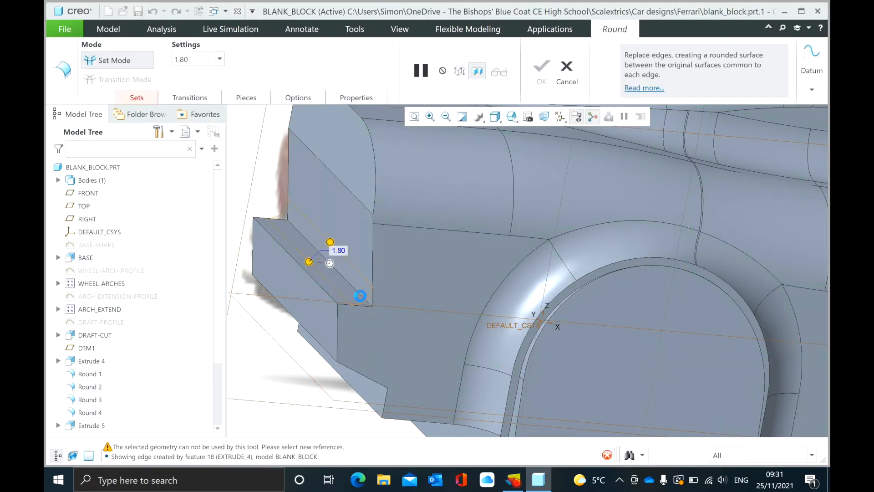
left_click(338, 248)
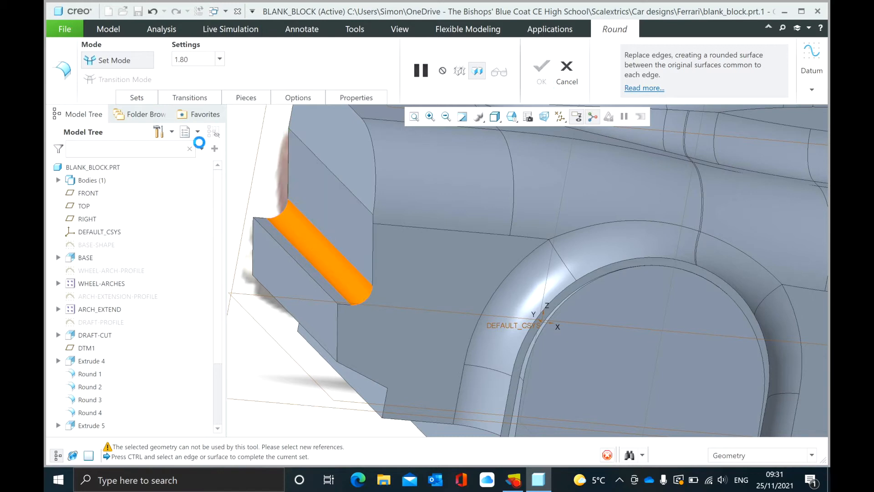
left_click(152, 12)
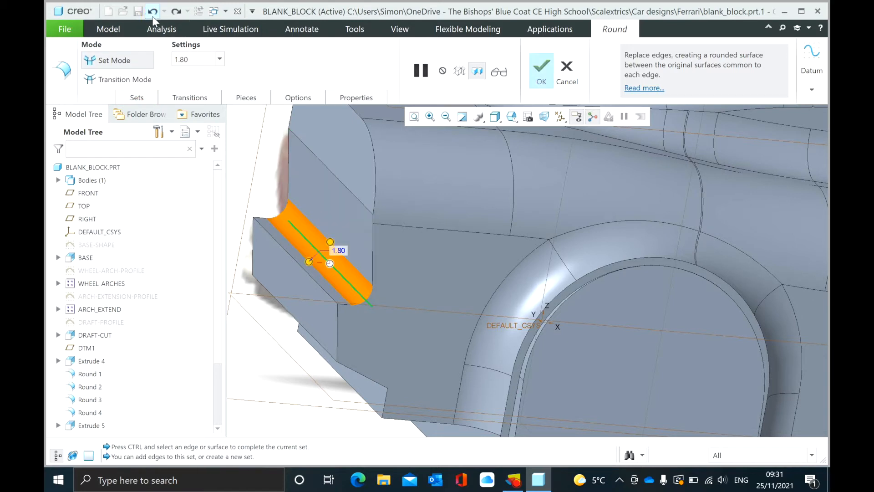
type("1")
key("Return")
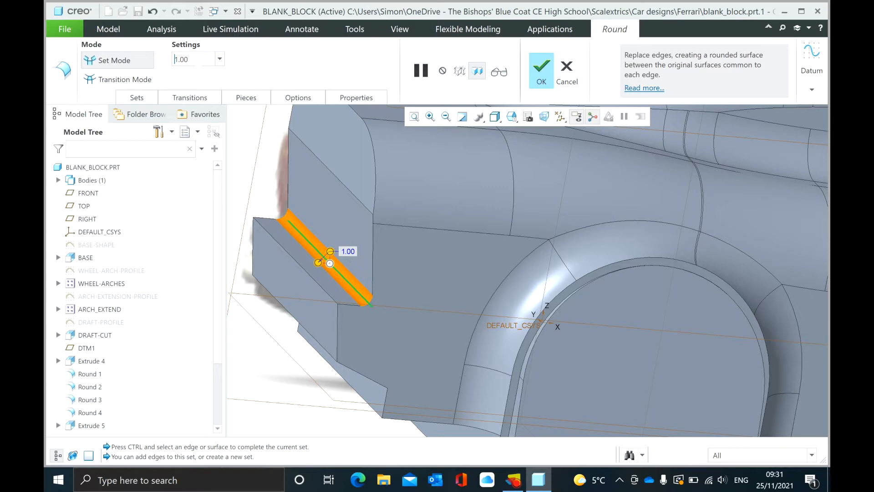
left_click(541, 69)
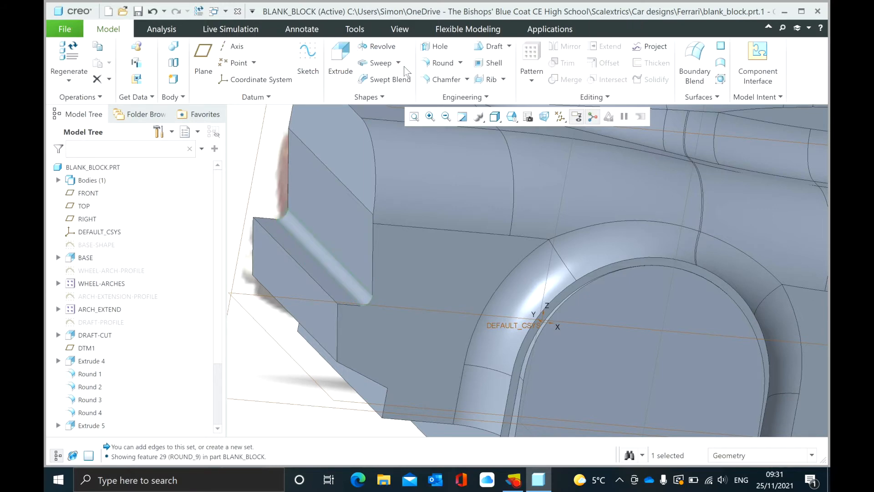
Step: Round the rear panel's outer edge, including its straight vertical side edge down to the bumper ledge, with radius 2.50
left_click(437, 66)
left_click(373, 150)
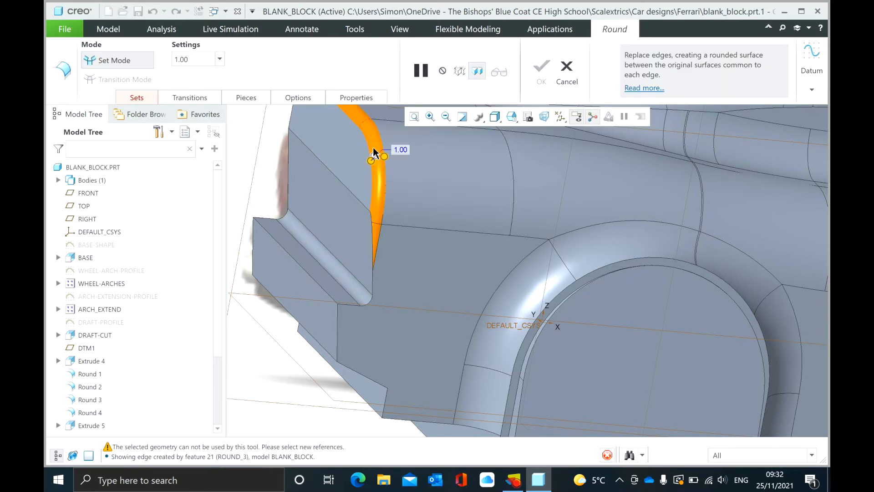
left_click(372, 275)
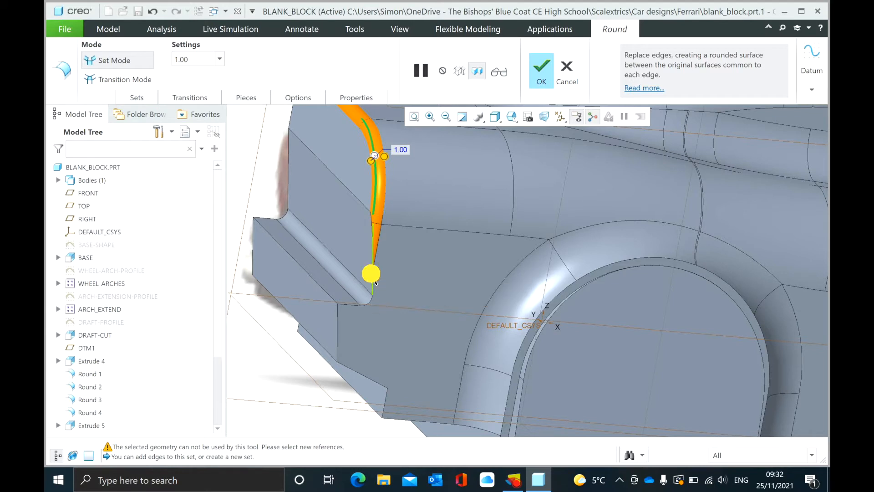
left_click_drag(383, 258, 396, 258)
left_click(410, 249)
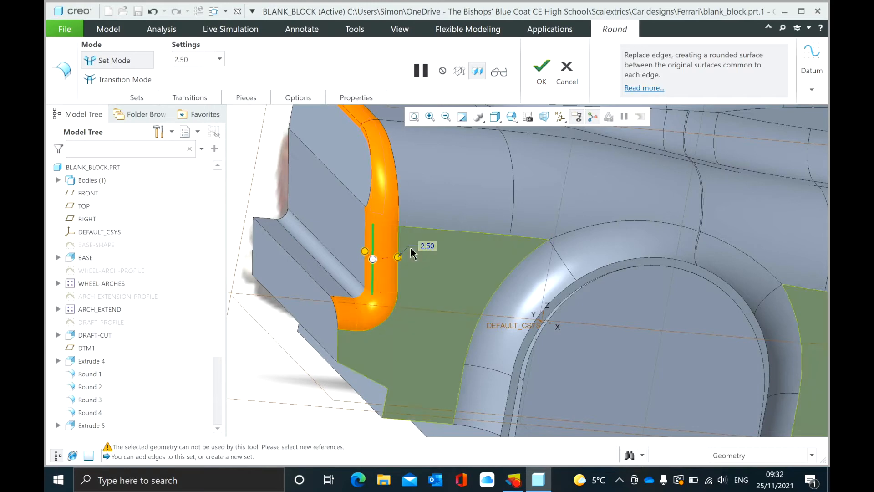
scroll(410, 249, "up", 2)
left_click(547, 65)
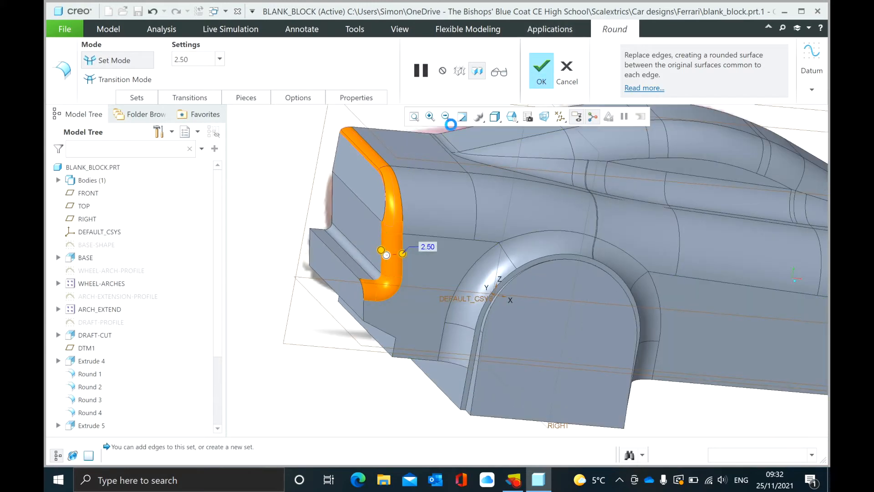
Step: Round the outer edge of the rear bumper ledge with radius 1
left_click(349, 274)
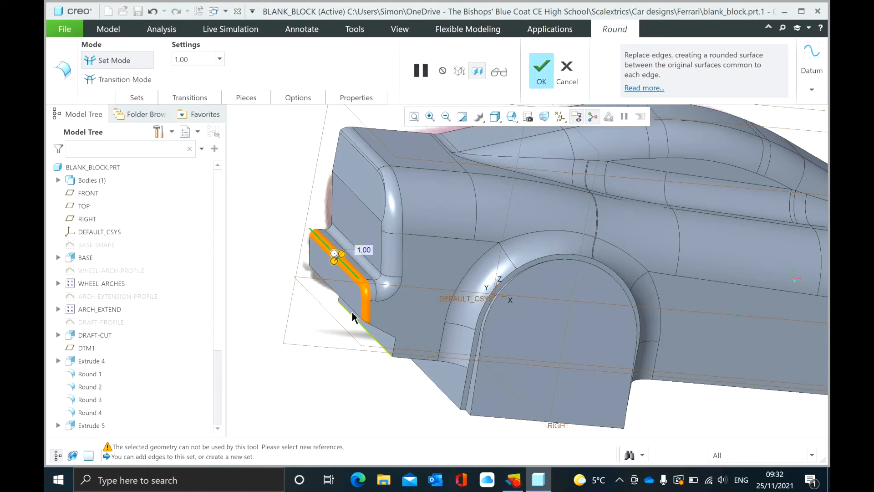
left_click(362, 274)
left_click(541, 69)
Step: Round the curved side and upper edge of the front nose panel with radius 4
scroll(360, 274, "up", 5)
scroll(358, 275, "down", 3)
scroll(370, 272, "up", 3)
middle_click_drag(475, 276, 431, 269)
scroll(586, 315, "down", 4)
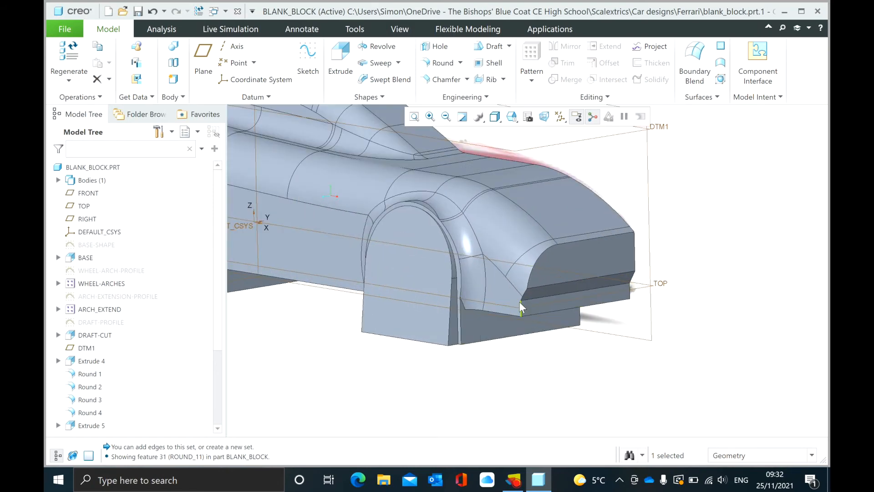
scroll(521, 309, "down", 2)
left_click(439, 62)
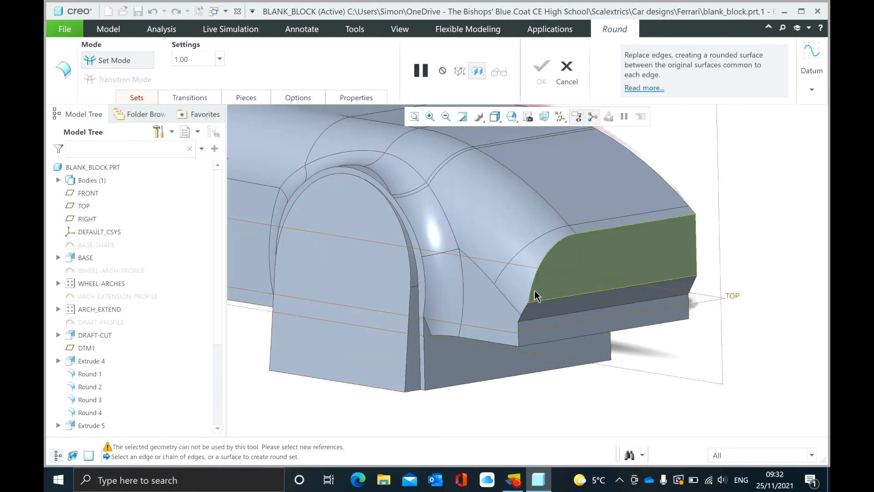
left_click(532, 294)
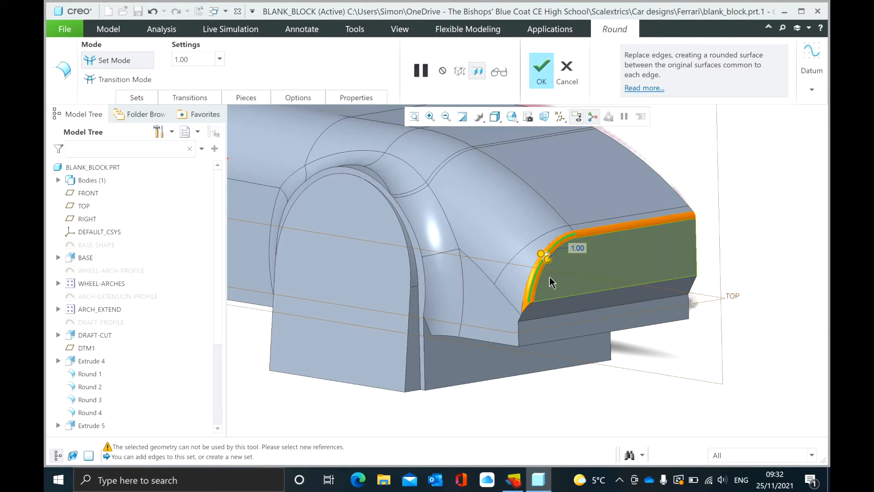
mouse_move(548, 259)
left_mouse_down()
mouse_move(564, 261)
mouse_move(558, 266)
left_mouse_up()
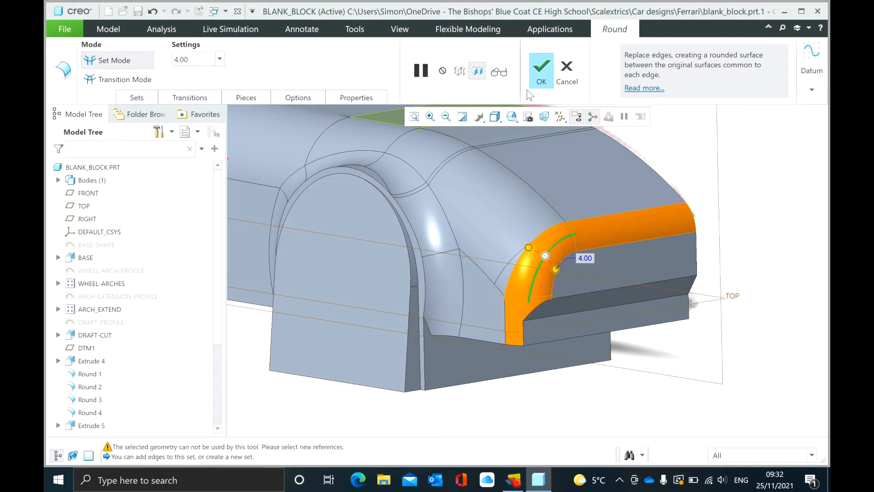
left_click(541, 68)
Step: Round the lower transverse edge of the front nose panel with radius 3
middle_click_drag(541, 146, 509, 118)
left_click(435, 63)
left_click(671, 285)
left_click_drag(704, 276, 704, 278)
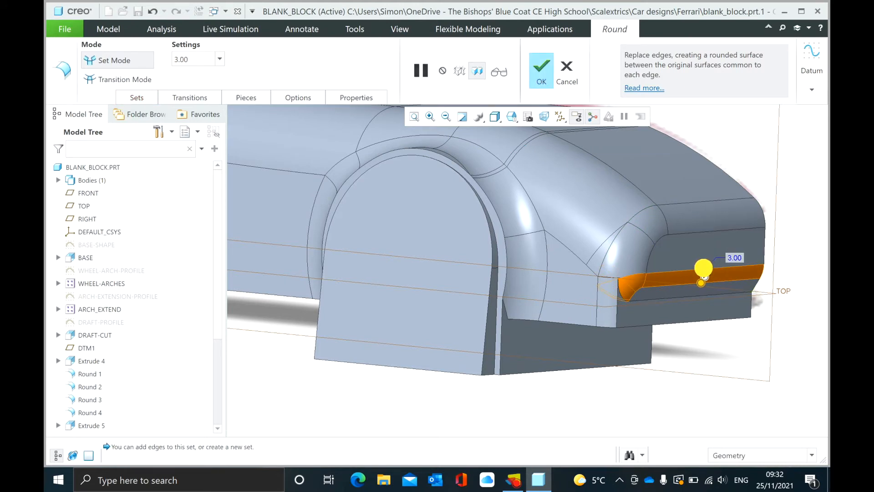
left_click(542, 72)
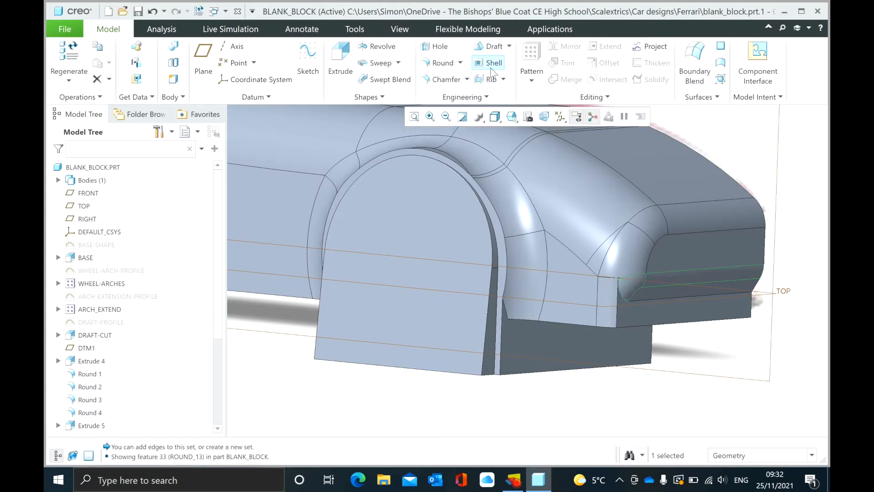
Step: Round the short vertical corner edge of the front bumper below the nose with radius 2.50
left_click(434, 64)
left_click(616, 320)
left_click(618, 315)
left_click_drag(620, 303, 622, 305)
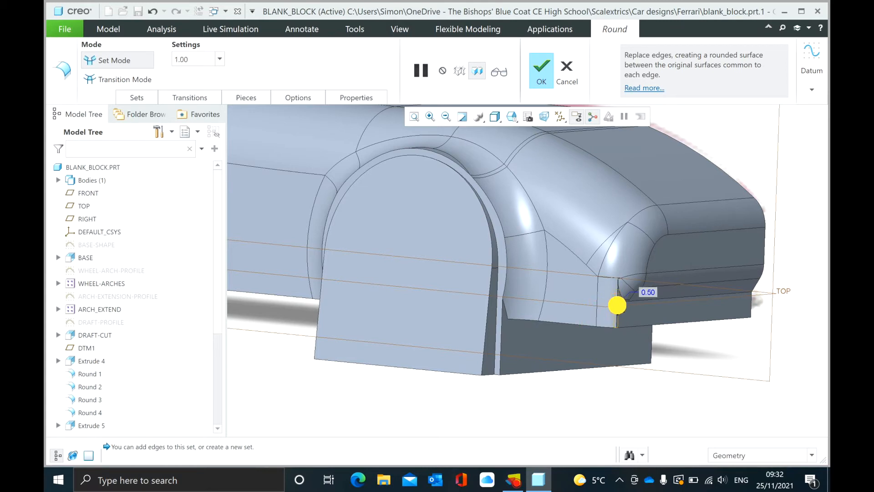
left_click_drag(629, 306, 620, 307)
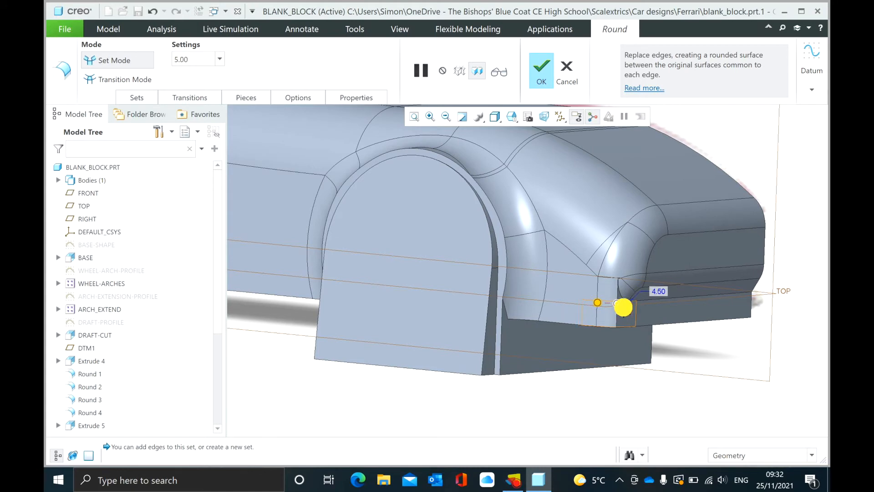
left_click_drag(624, 307, 620, 307)
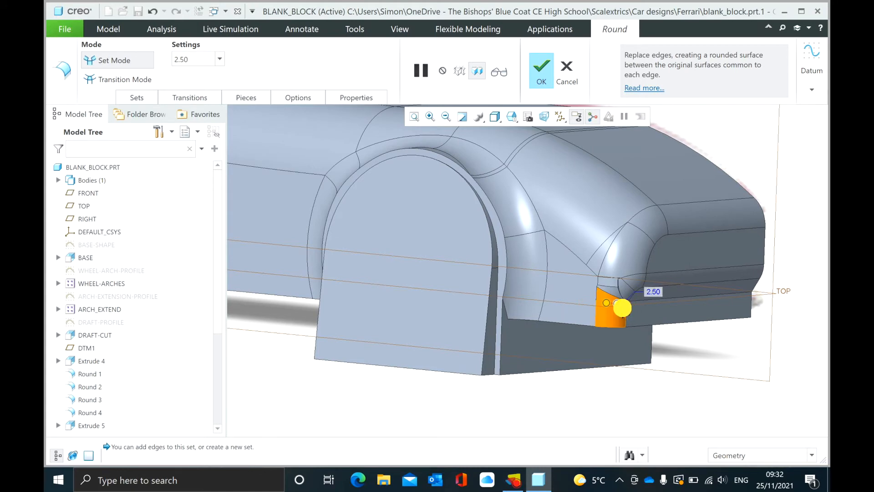
left_click(534, 78)
scroll(541, 283, "up", 7)
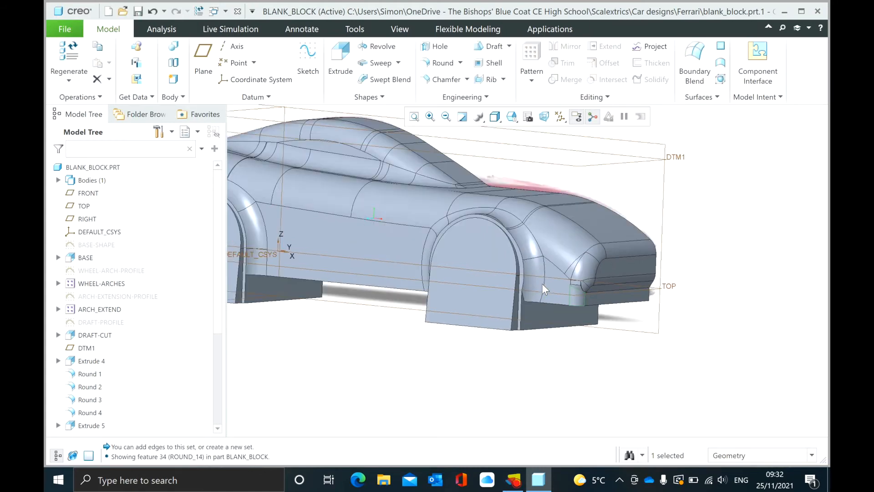
Step: Start an extrude sketch on the FRONT plane and project the rear wheel arch's curve and both vertical sides into it
mouse_move(517, 279)
middle_mouse_down()
mouse_move(561, 277)
mouse_move(505, 287)
mouse_move(528, 272)
middle_mouse_up()
scroll(450, 221, "down", 3)
scroll(451, 226, "down", 2)
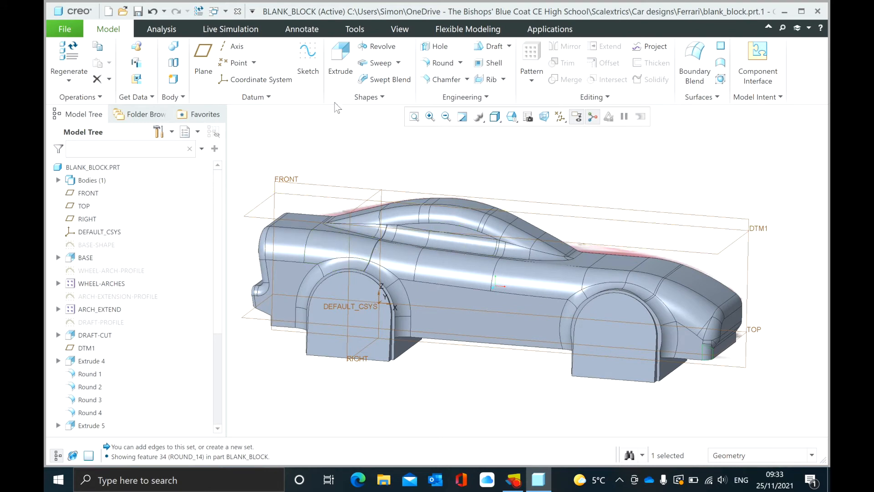
left_click(336, 59)
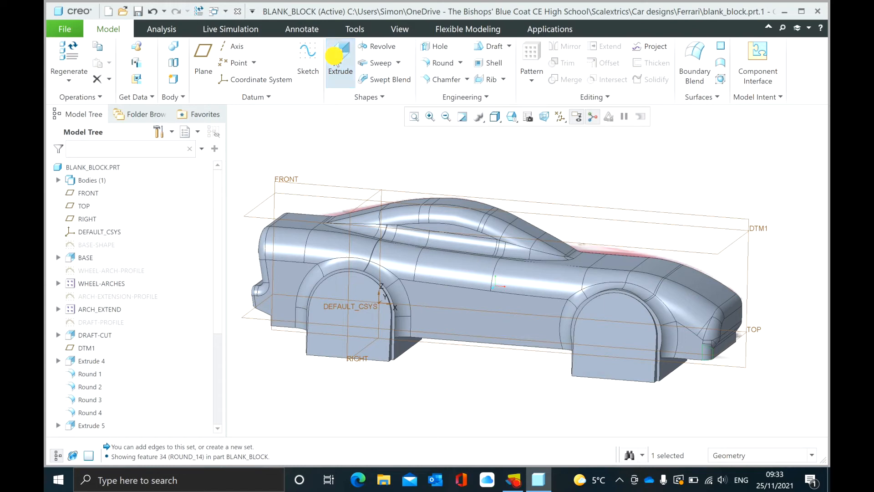
left_click(299, 182)
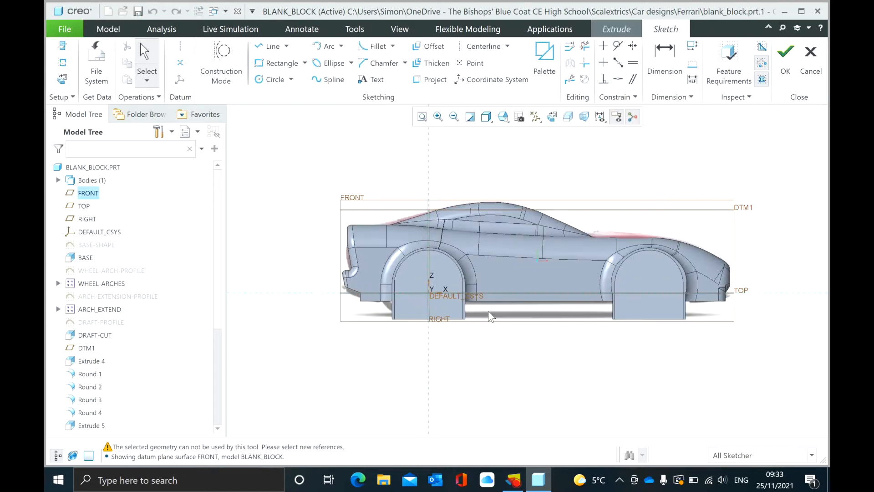
scroll(490, 316, "up", 2)
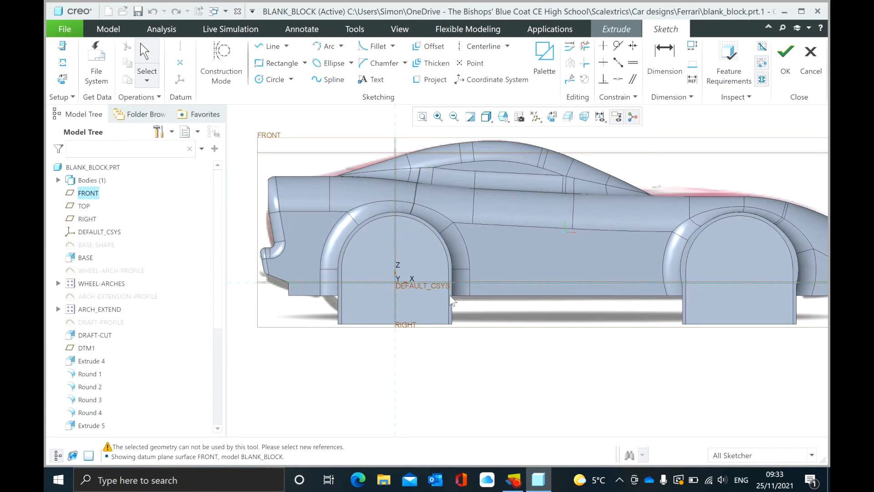
left_click(433, 80)
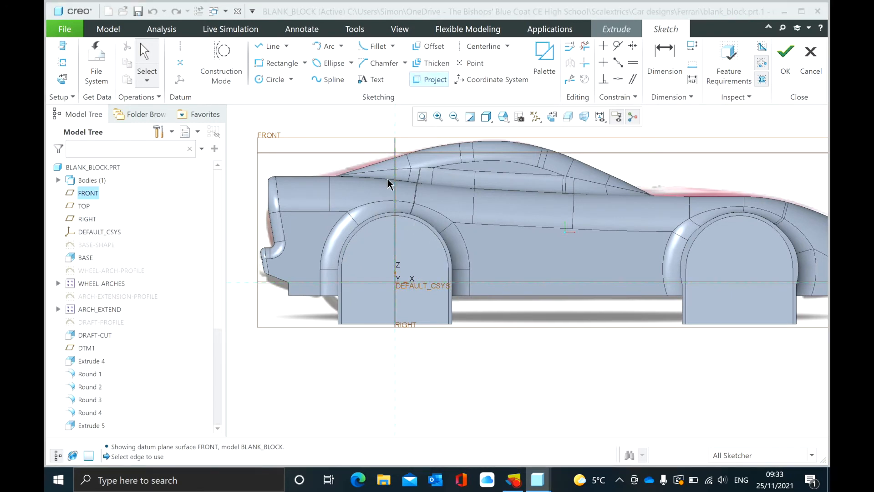
left_click(374, 228)
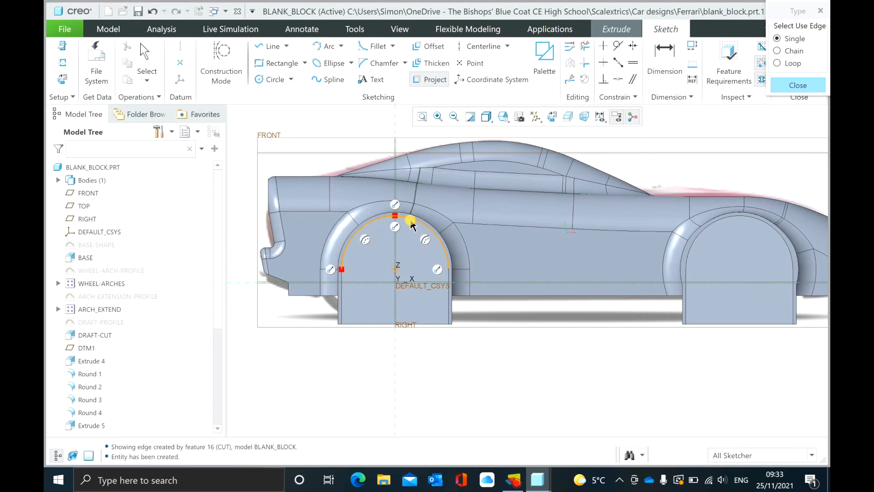
left_click(449, 286)
left_click(345, 284)
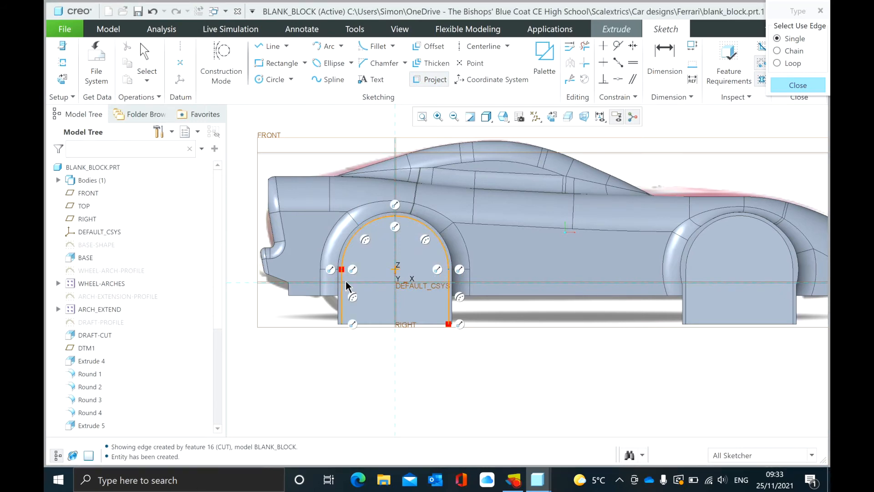
Step: Project the front wheel arch's curve and vertical sides, plus the lower sill edge between the two arches
left_click(688, 276)
left_click(688, 258)
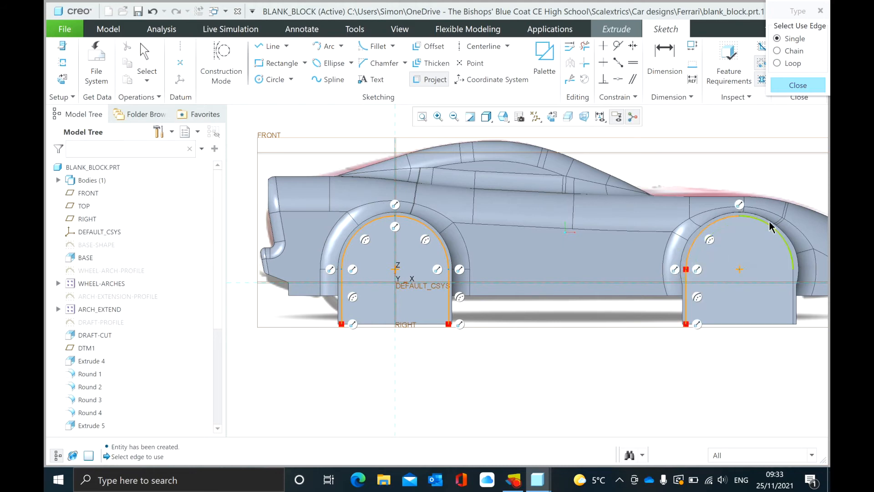
left_click(769, 224)
left_click(793, 284)
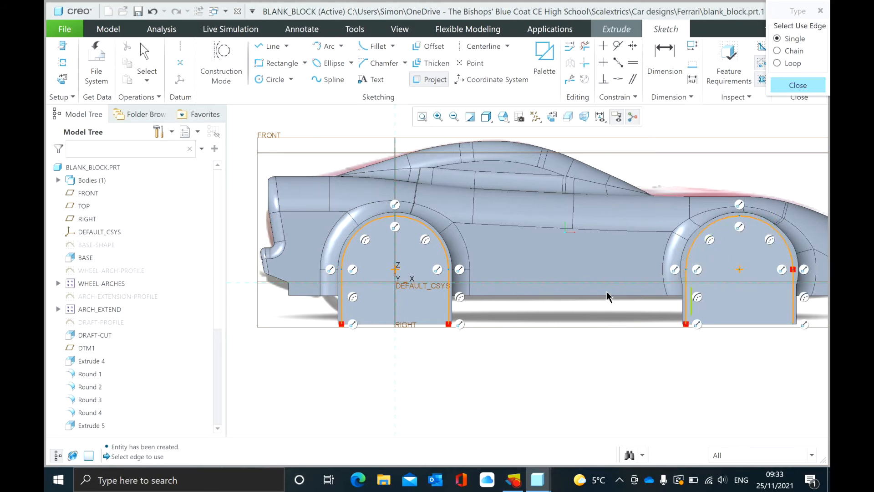
left_click(503, 296)
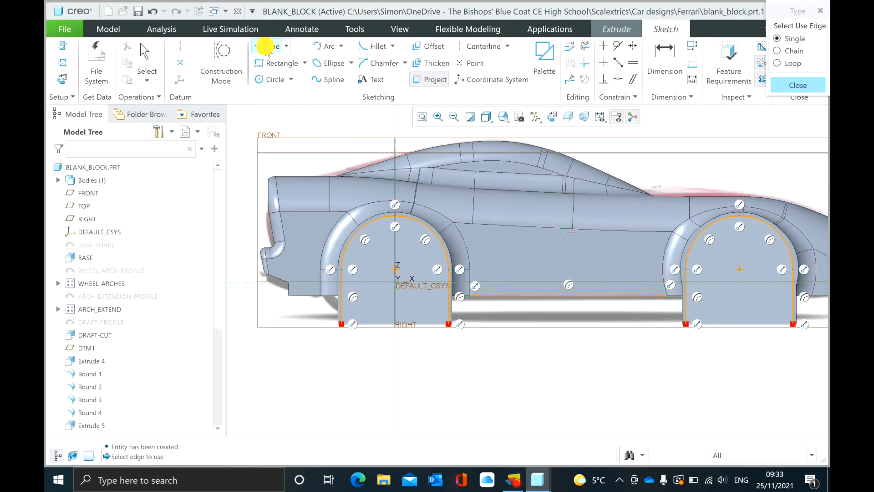
Step: Draw a horizontal line from the sill edge's rear end across the rear arch to its rearmost vertical side
left_click(270, 46)
left_click(469, 297)
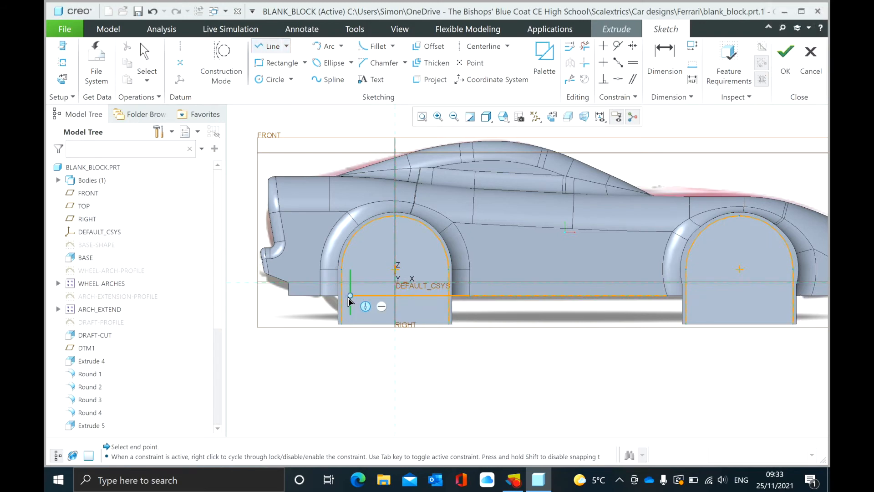
left_click(342, 300)
middle_click(342, 301)
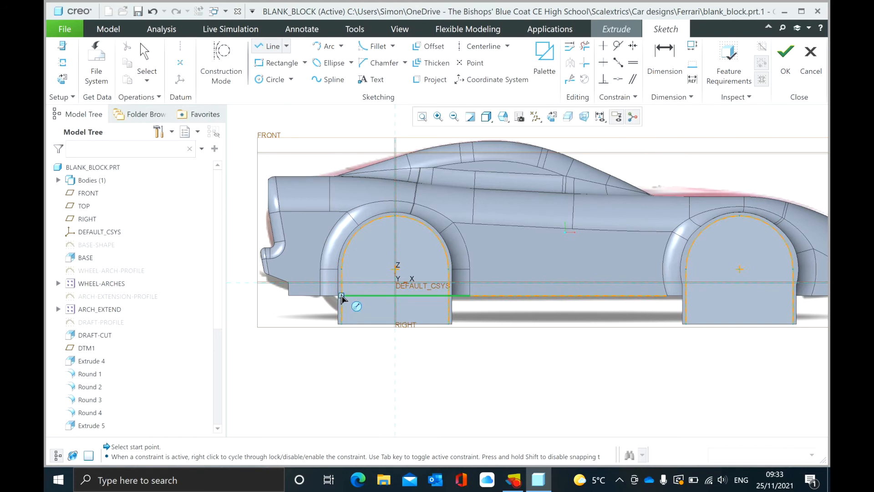
Step: Draw a rectangular outline below the body, about 121 long and 17 deep, connected to both arches, and join the sill line to the front arch
left_click(320, 295)
left_click(288, 296)
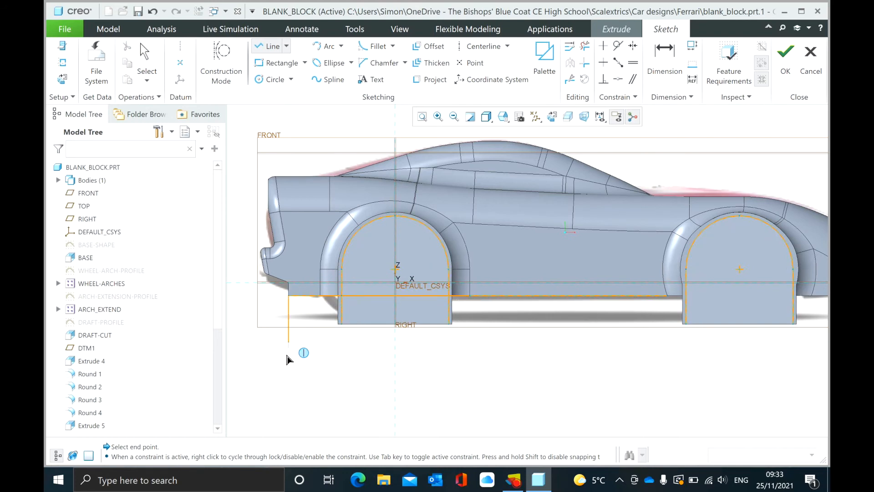
left_click(288, 367)
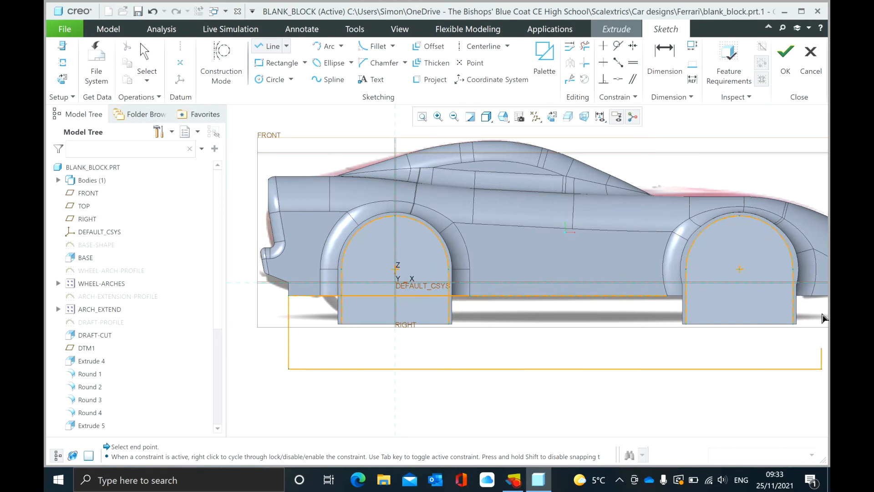
left_click(822, 296)
left_click(795, 295)
middle_click(794, 295)
left_click(666, 296)
left_click(685, 296)
middle_click(685, 295)
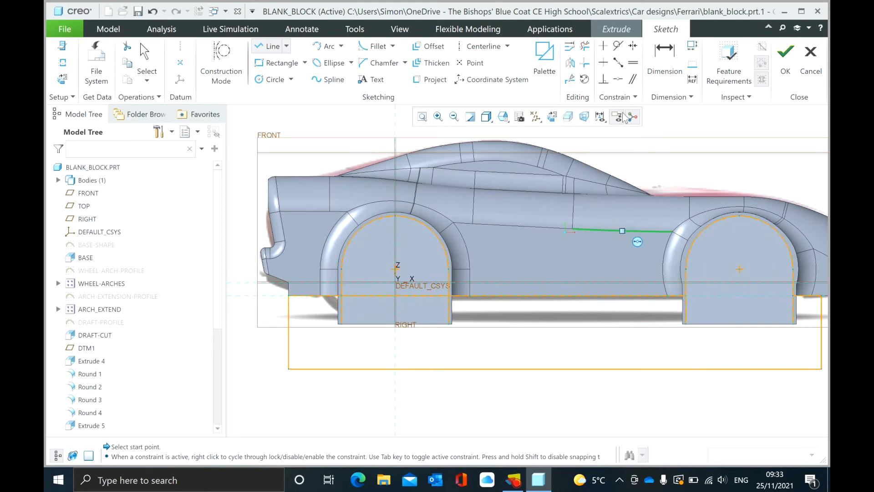
Step: Trim the line crossing the rear arch and the vertical arch sides that extend below the sill line
left_click(585, 49)
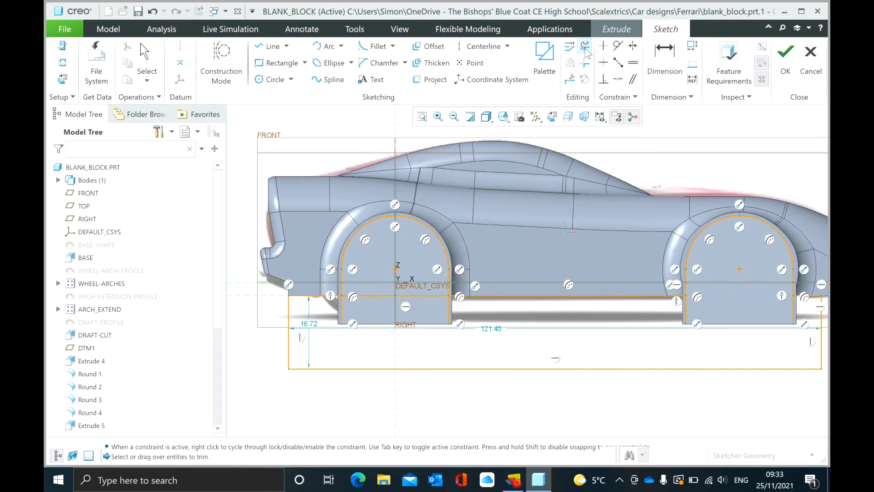
left_click(421, 301)
left_click(369, 297)
left_click(343, 308)
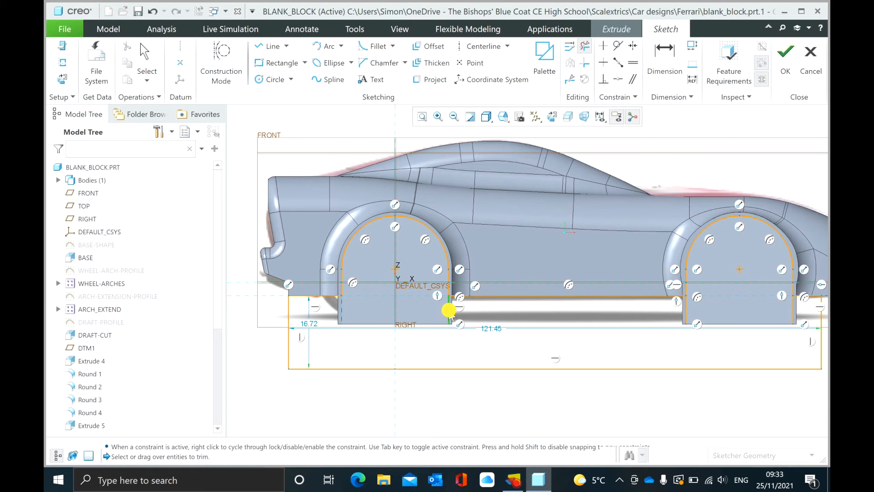
left_click(449, 311)
left_click(686, 314)
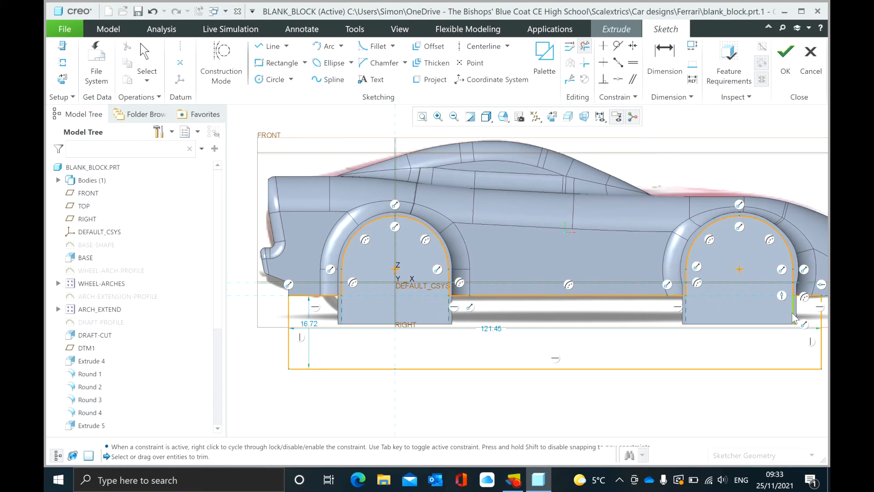
left_click(794, 317)
Step: Finish the closed profile and extrude it 78.18 with material removal to cut away the wheel arch blocks
left_click(147, 59)
mouse_move(728, 295)
middle_mouse_down()
mouse_move(719, 285)
mouse_move(681, 293)
middle_mouse_up()
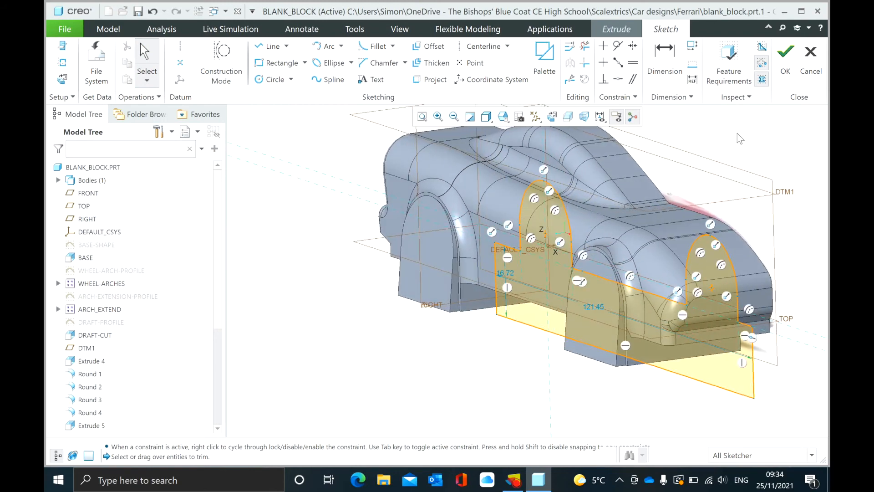
left_click(785, 54)
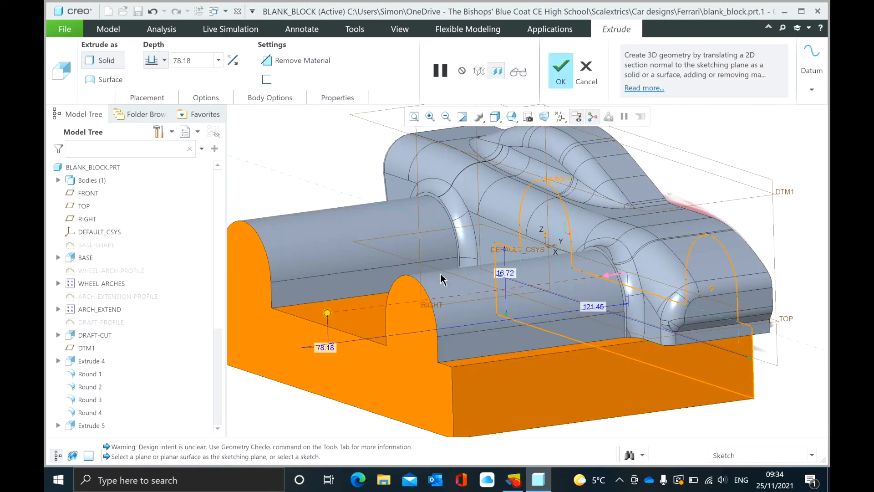
left_click(301, 61)
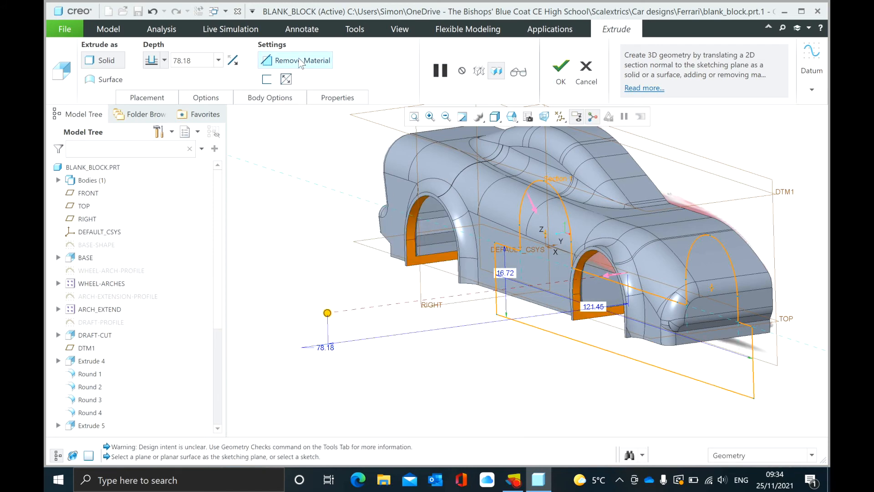
left_click(561, 71)
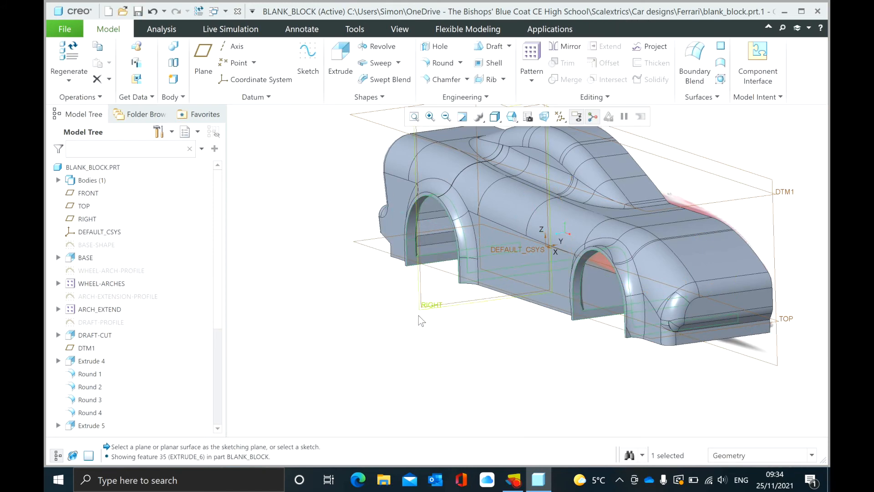
Step: Mirror the whole BLANK_BLOCK part about the FRONT plane to form the other half of the car
mouse_move(392, 336)
middle_mouse_down()
mouse_move(445, 319)
mouse_move(441, 328)
mouse_move(405, 337)
mouse_move(580, 337)
mouse_move(531, 349)
mouse_move(415, 351)
mouse_move(431, 243)
mouse_move(414, 291)
mouse_move(404, 295)
middle_mouse_up()
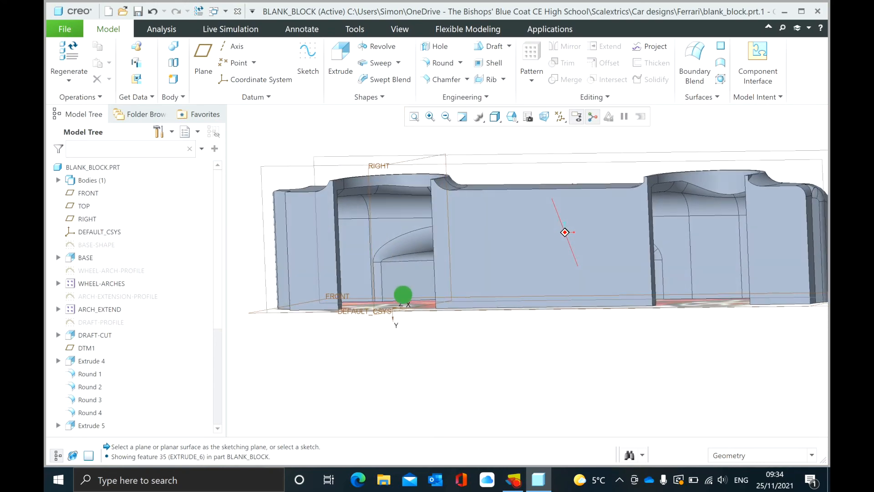
mouse_move(402, 294)
middle_mouse_down()
mouse_move(393, 299)
mouse_move(405, 312)
mouse_move(395, 355)
mouse_move(384, 331)
mouse_move(406, 353)
mouse_move(398, 365)
middle_mouse_up()
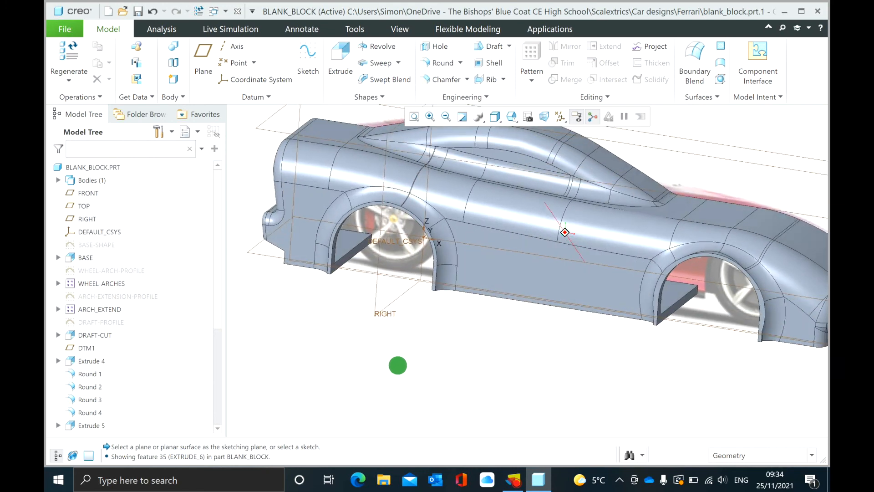
scroll(399, 368, "up", 2)
scroll(475, 274, "up", 1)
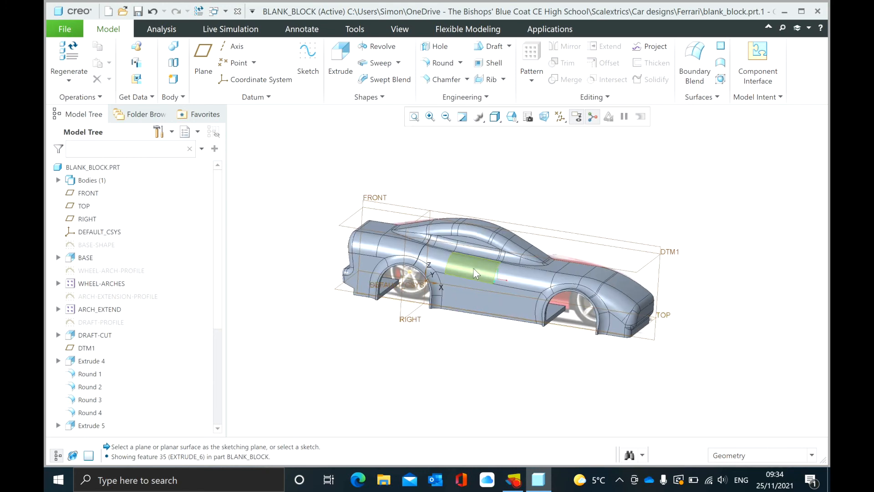
left_click(99, 167)
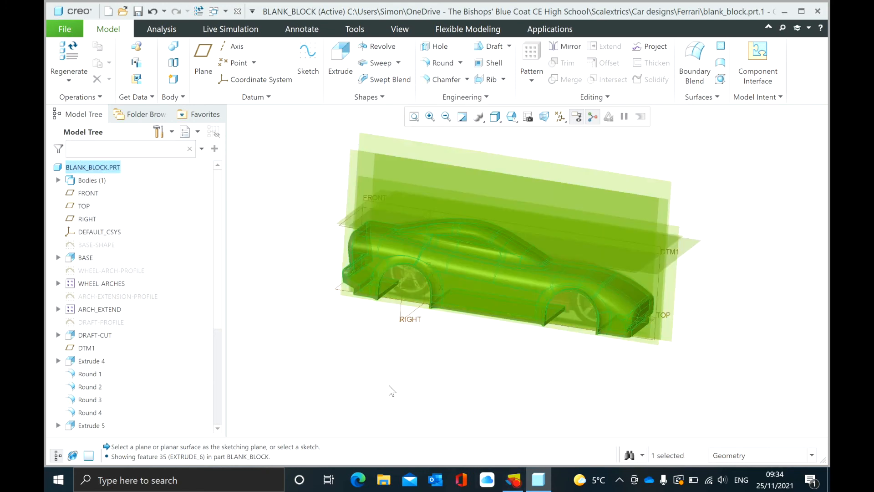
left_click(567, 46)
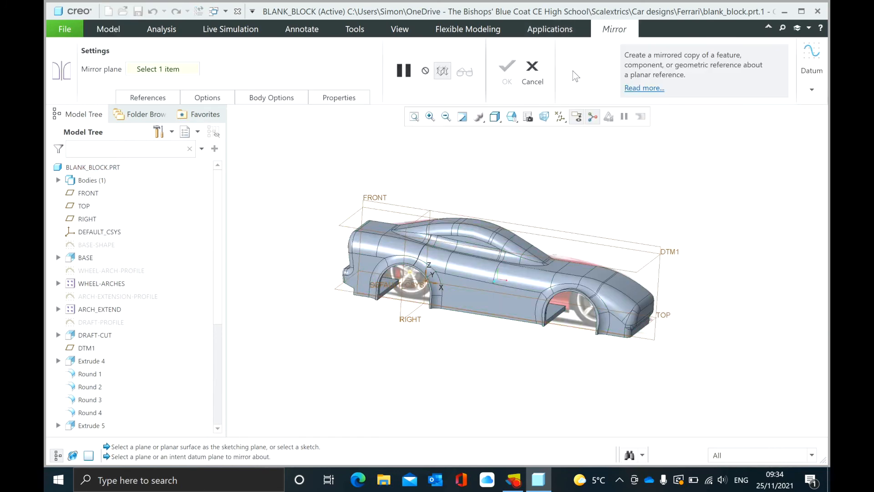
middle_click_drag(724, 258, 619, 284)
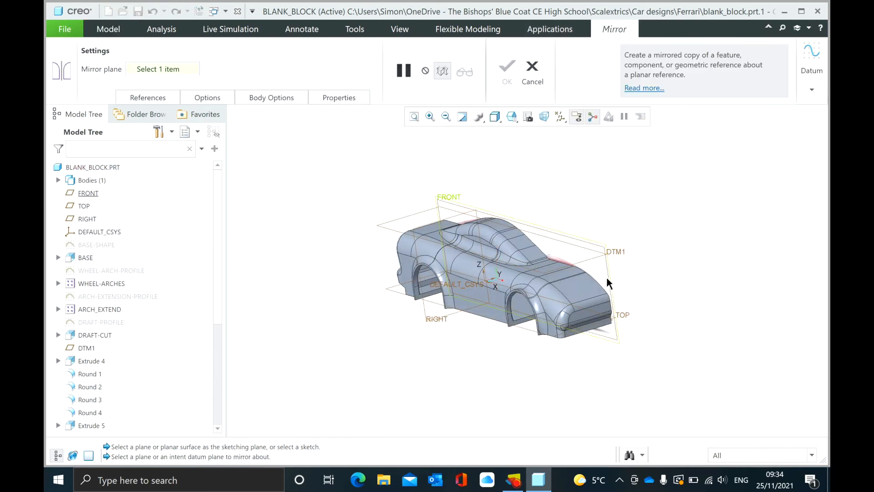
left_click(608, 283)
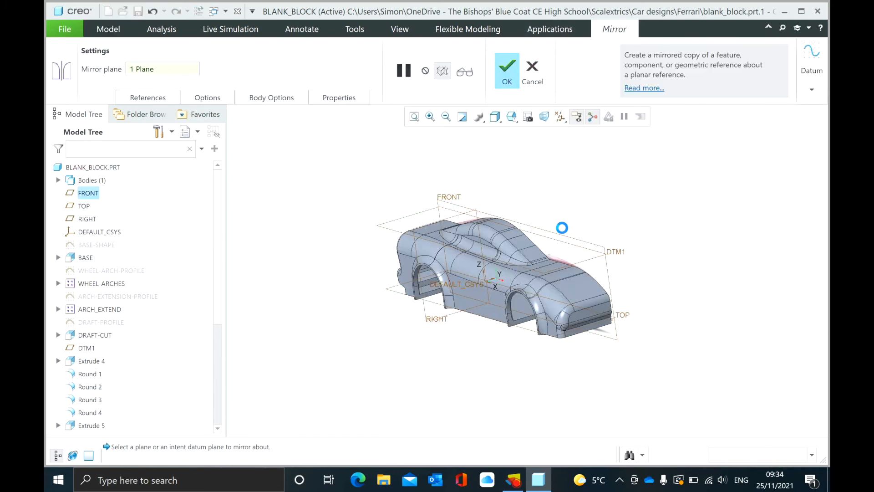
middle_click(560, 222)
middle_click_drag(667, 243, 684, 260)
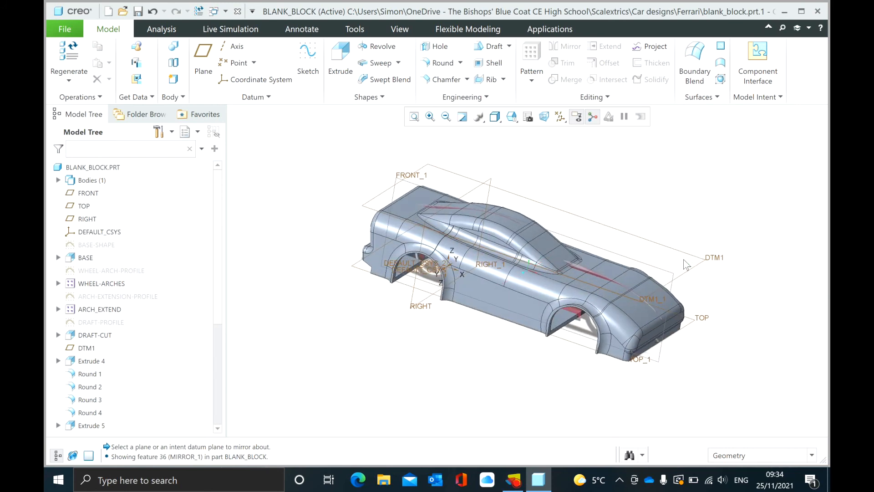
Step: Make the ferrari-portofino-side-view.png reference image fully transparent and accept the image settings
left_click(400, 30)
left_click(536, 97)
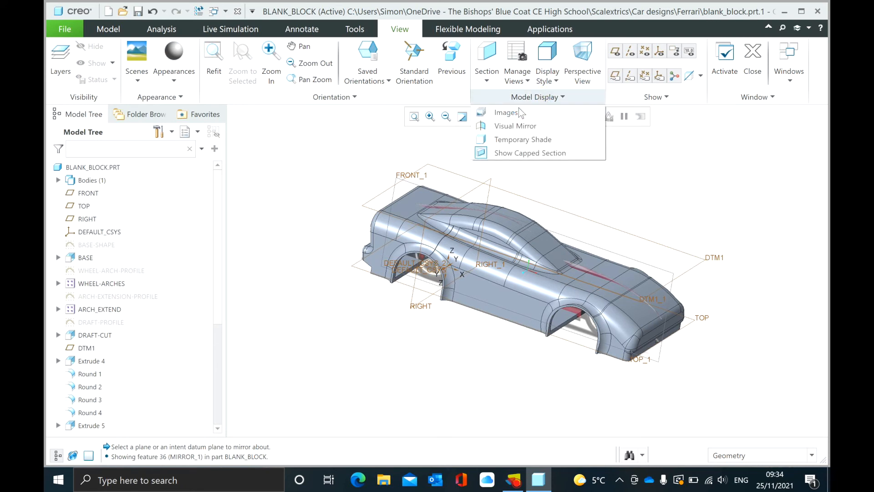
left_click(514, 112)
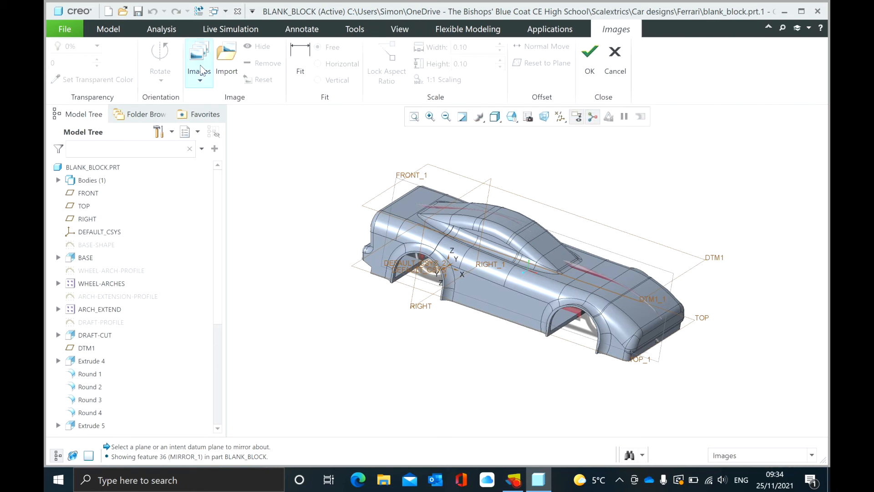
left_click(201, 70)
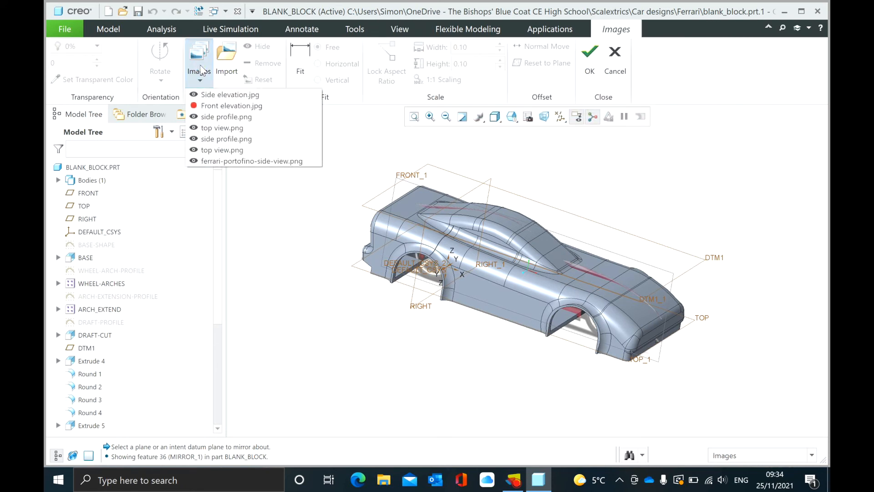
left_click(229, 162)
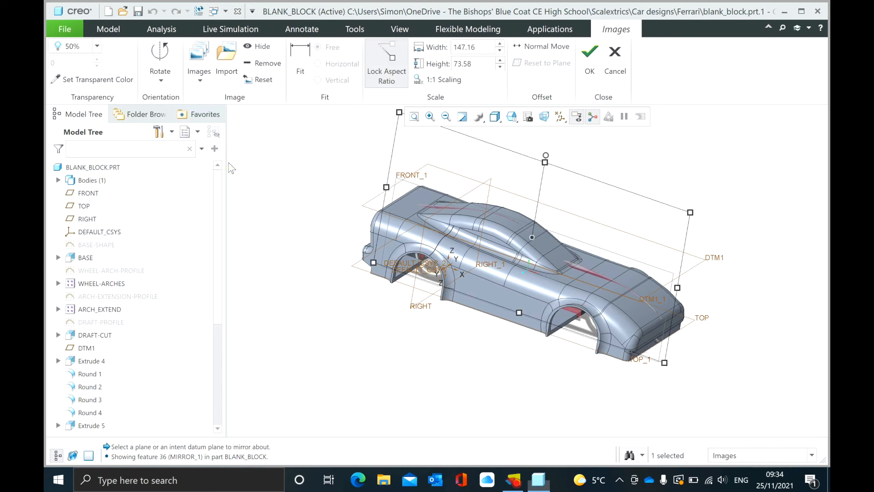
left_click(98, 47)
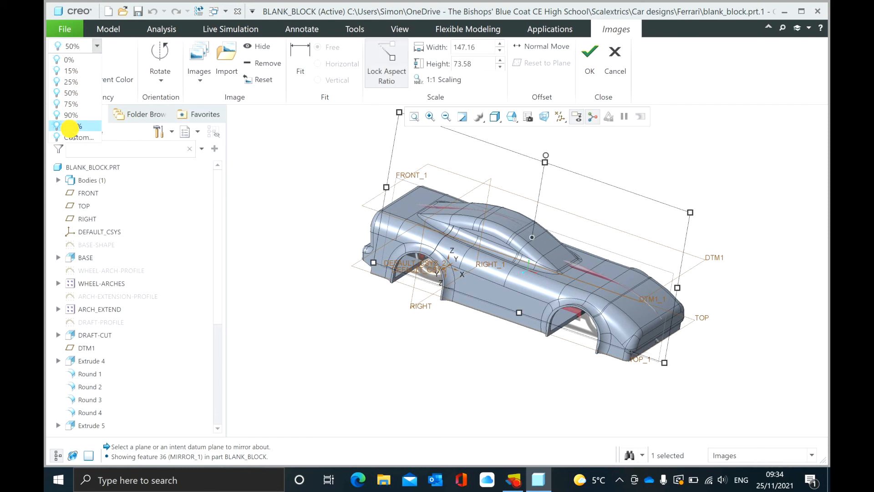
left_click(76, 132)
left_click(591, 55)
middle_click_drag(601, 195, 624, 186)
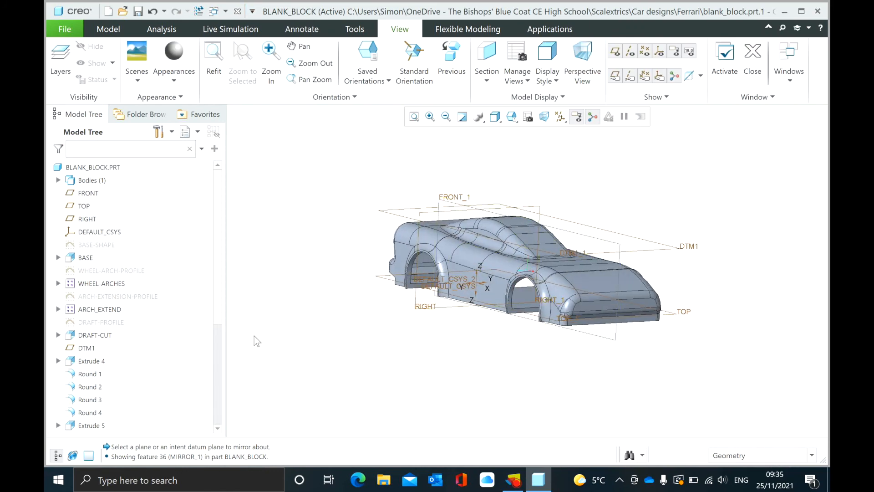
Step: Redefine the cabin extrusion, Extrude 5, with a depth of 15 to widen the roof section of the car
left_click_drag(217, 323, 209, 436)
left_click(81, 250)
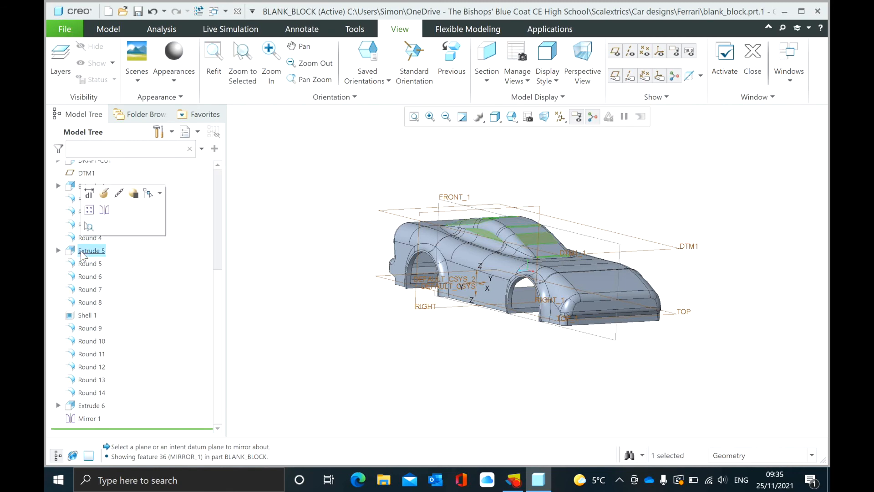
left_click(100, 192)
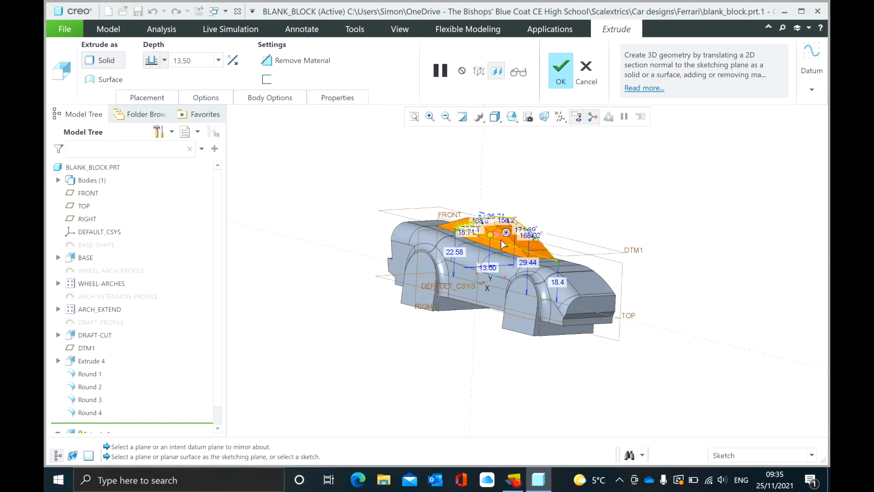
scroll(471, 236, "up", 5)
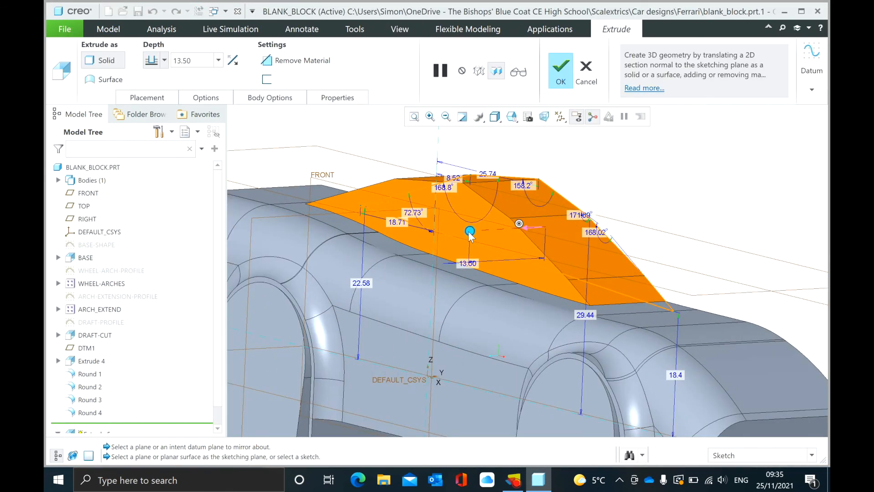
type("1")
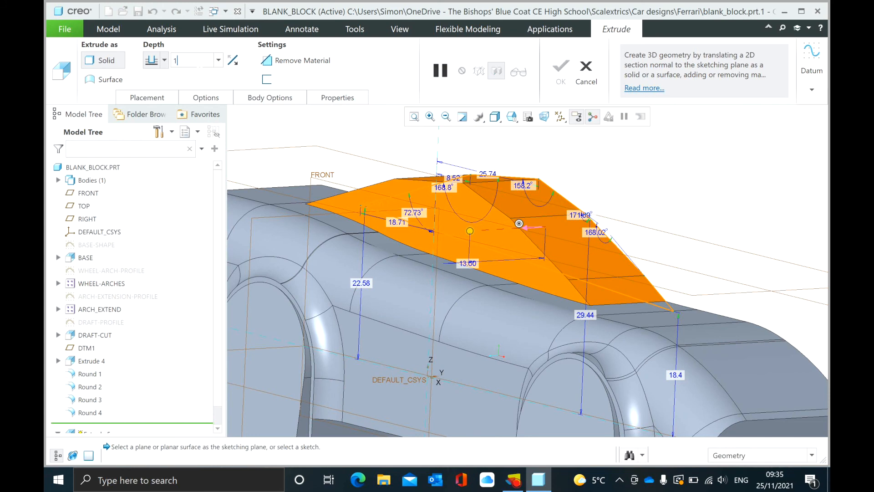
type("5")
key("Return")
left_click(561, 70)
left_click(680, 186)
scroll(679, 188, "up", 2)
middle_click_drag(680, 190, 701, 223)
scroll(640, 229, "up", 4)
scroll(682, 210, "down", 3)
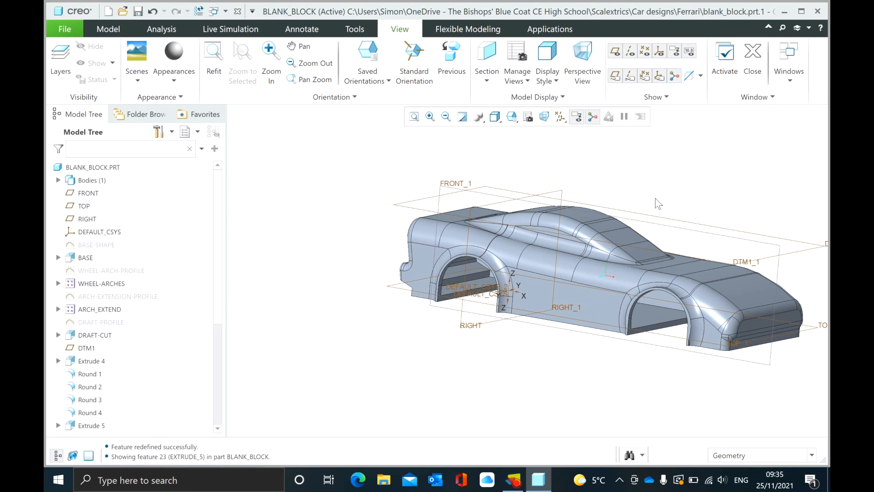
left_click(513, 480)
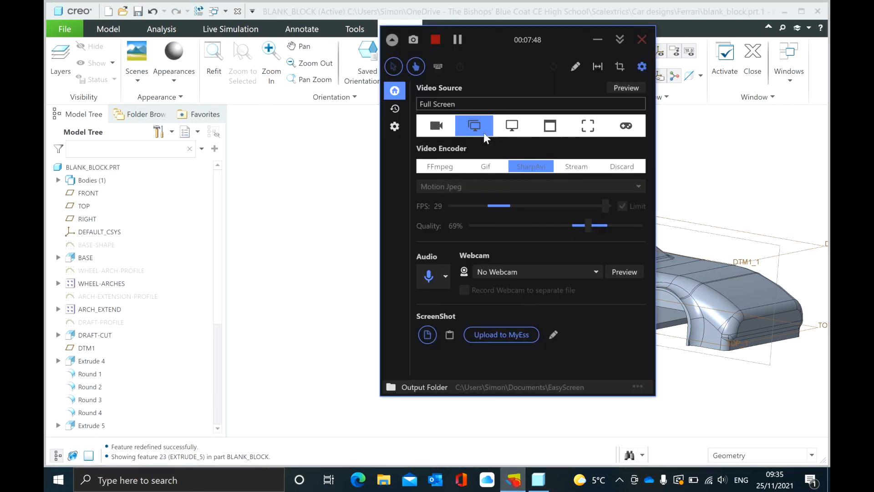
left_click(436, 41)
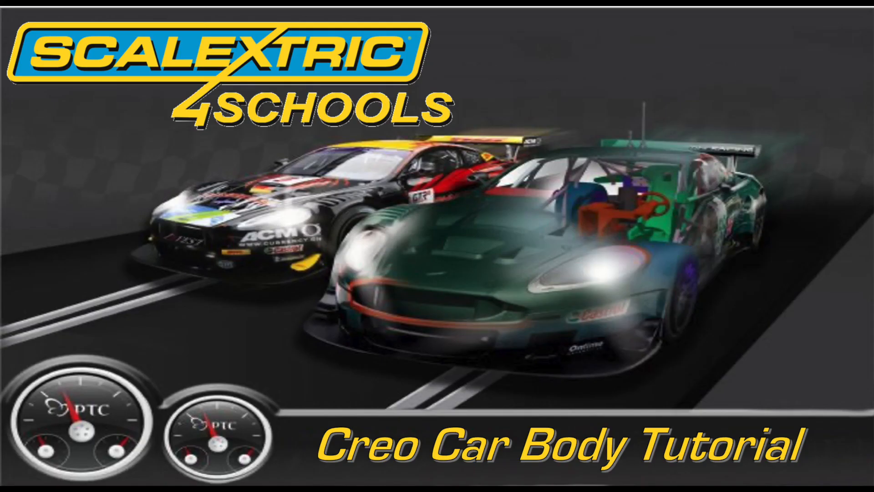